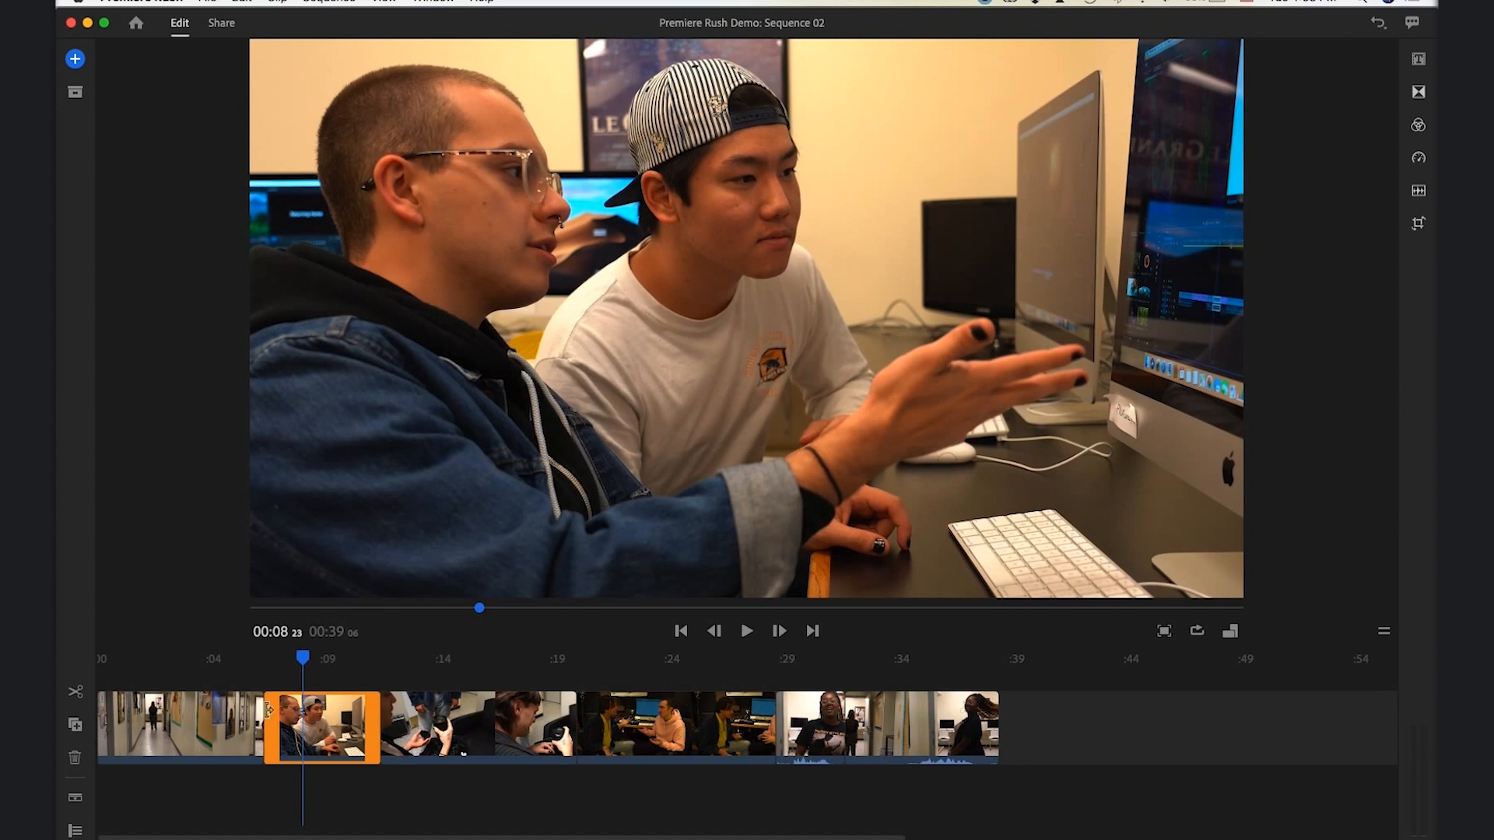
- Split the opening hallway clip at 00:03:13
{"action": "left_click_drag", "start_coordinate": [304, 659], "coordinate": [178, 659]}
{"action": "left_click", "coordinate": [184, 724]}
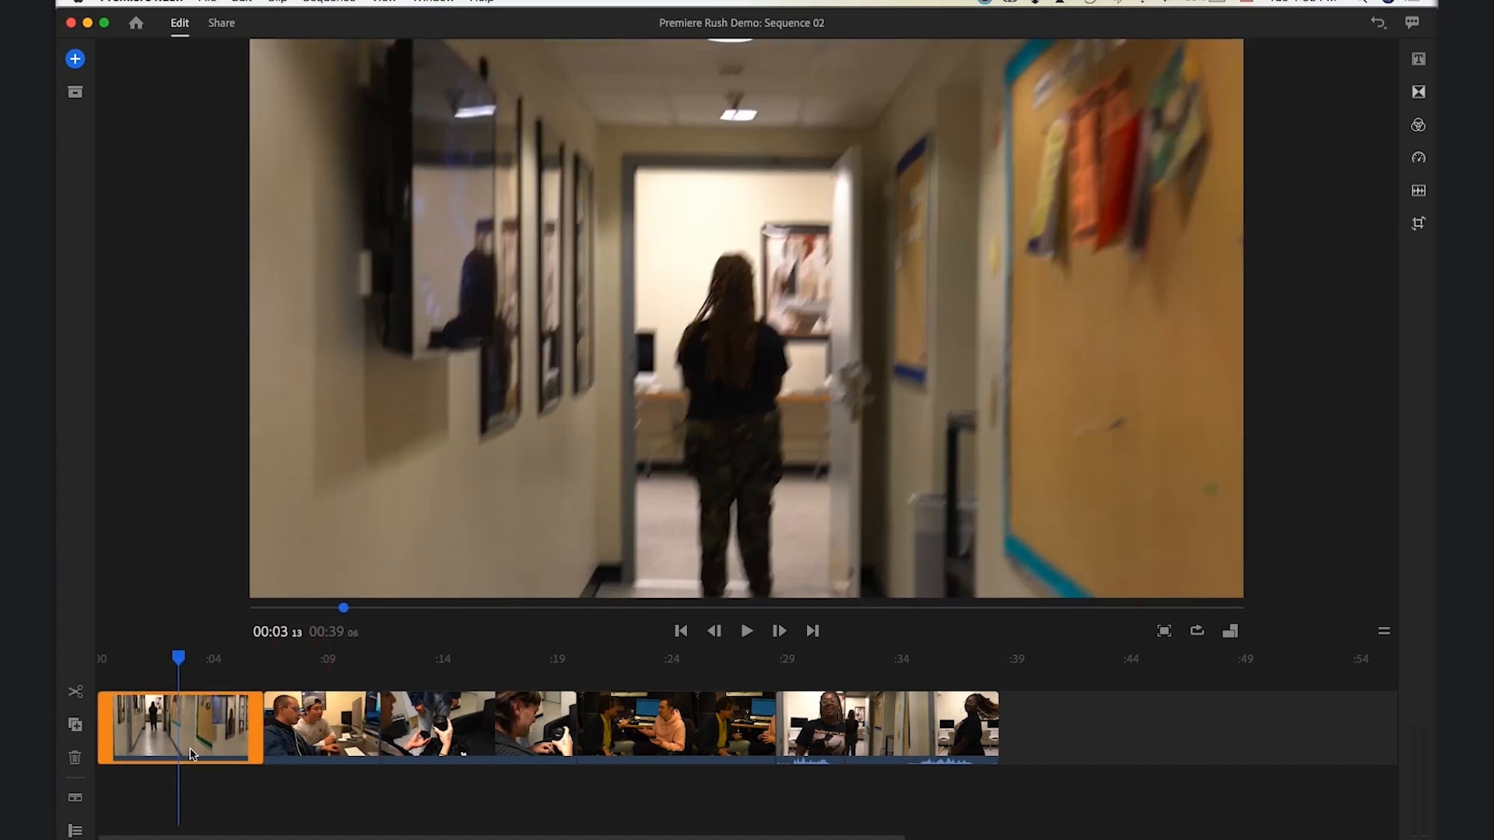
{"action": "left_click", "coordinate": [72, 692]}
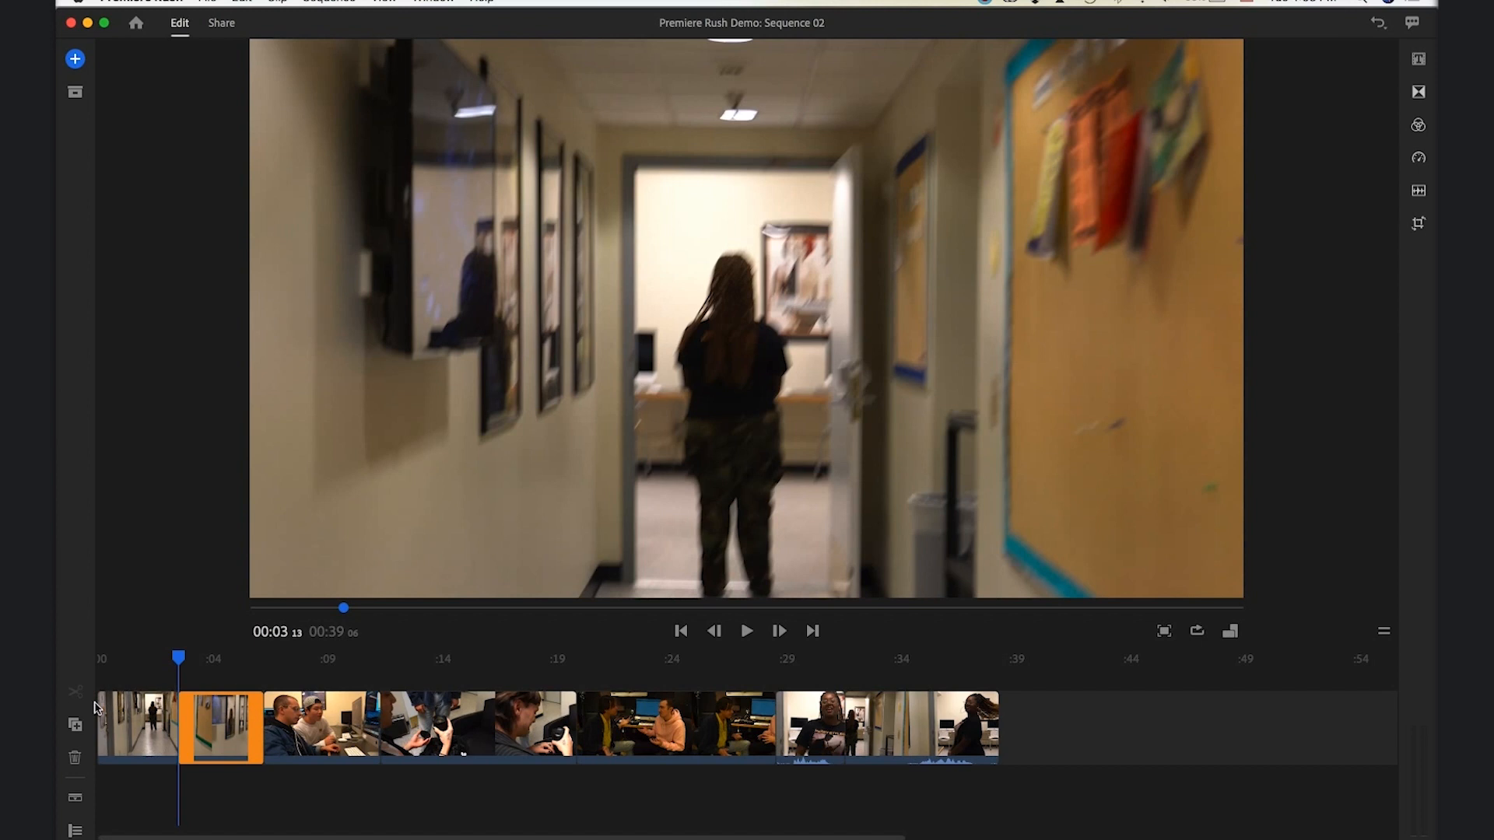
- Undo the split of the hallway clip and the timeline edit made before it
{"action": "key", "text": "super+z"}
{"action": "key", "text": "super+z"}
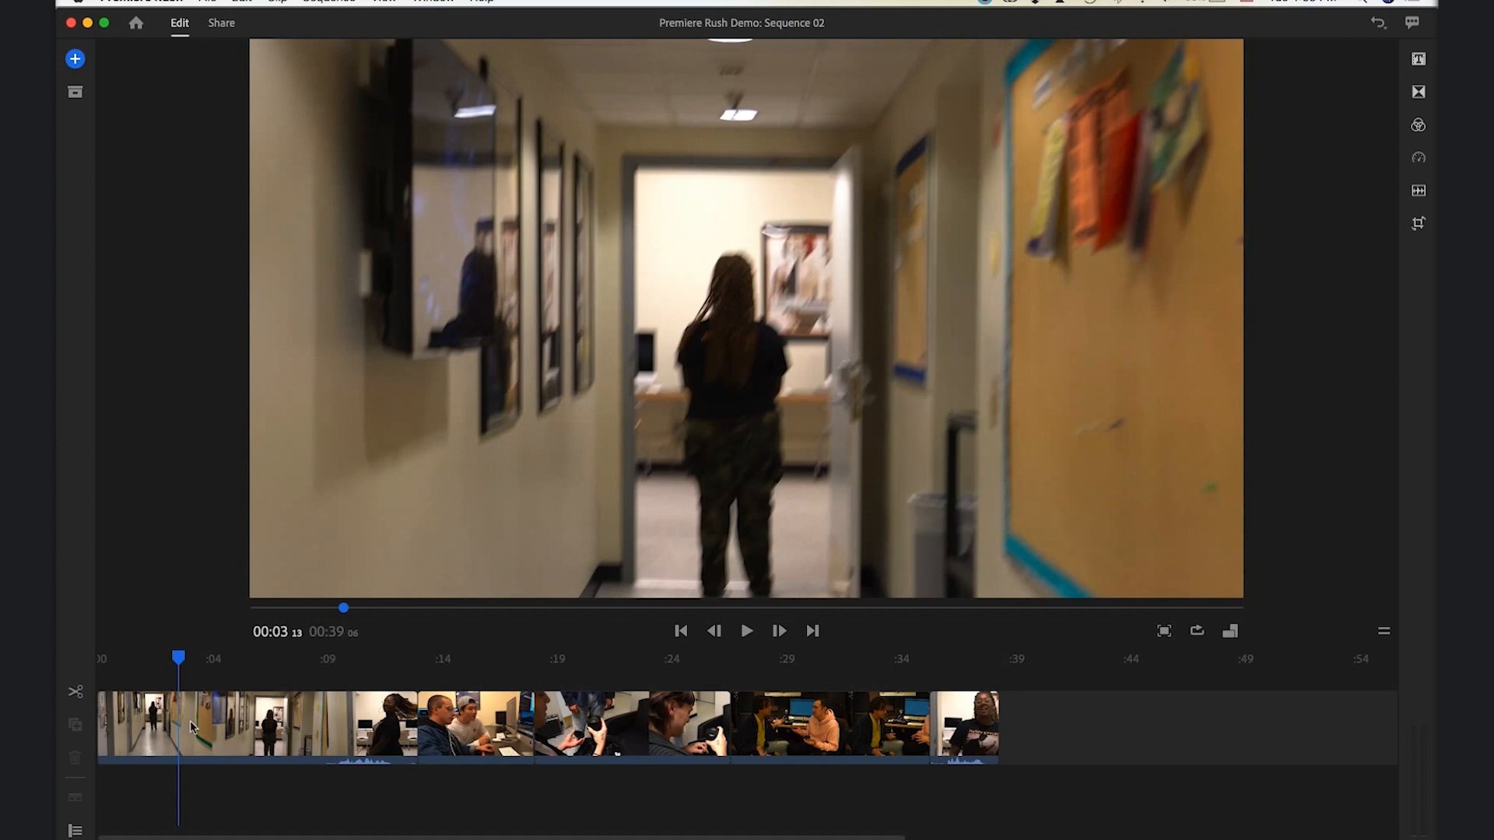
- Duplicate the opening hallway clip and delete the duplicate from the timeline
{"action": "left_click", "coordinate": [244, 720]}
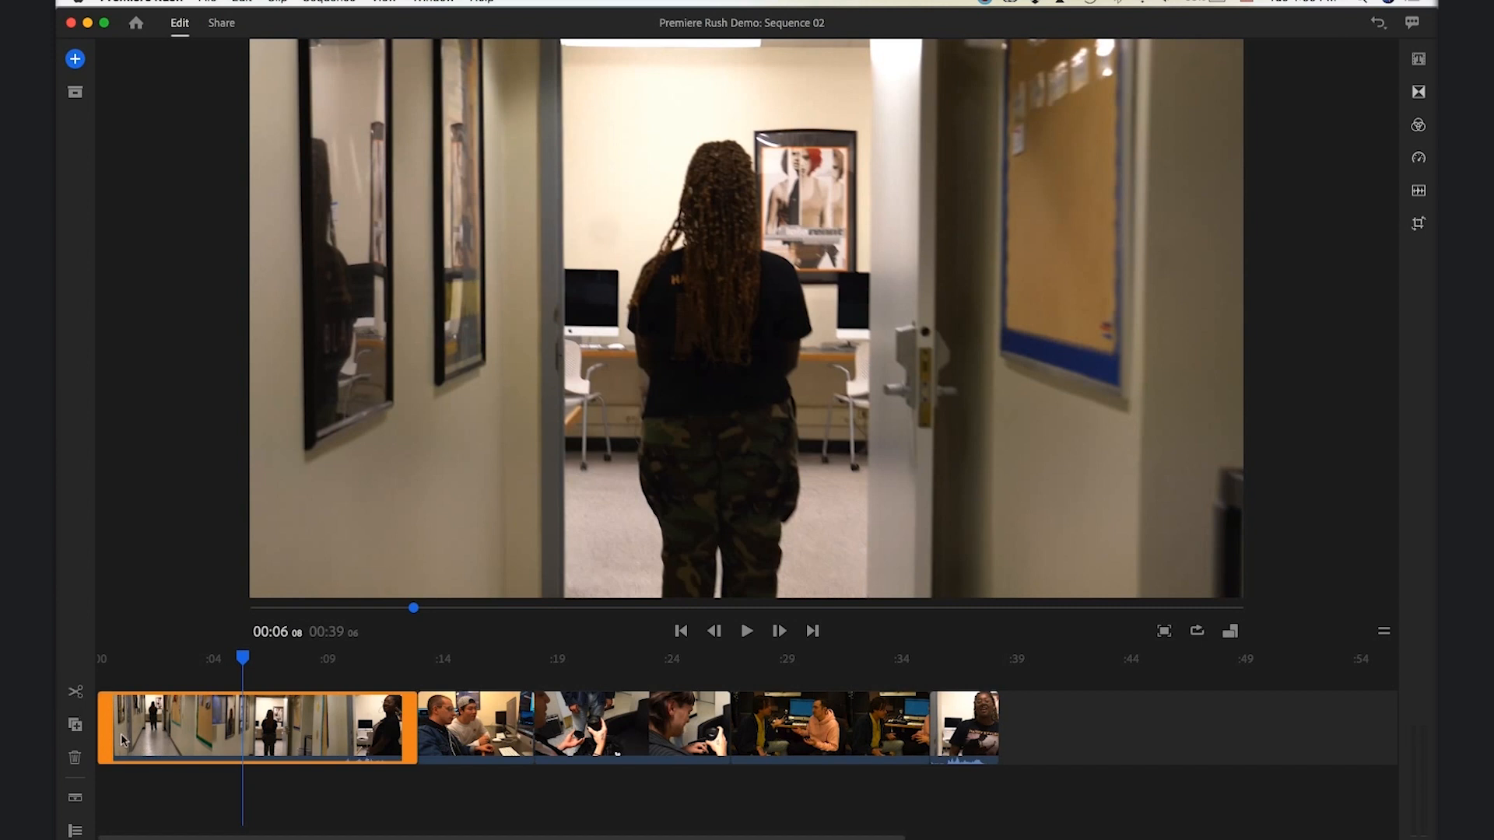
{"action": "left_click", "coordinate": [75, 724]}
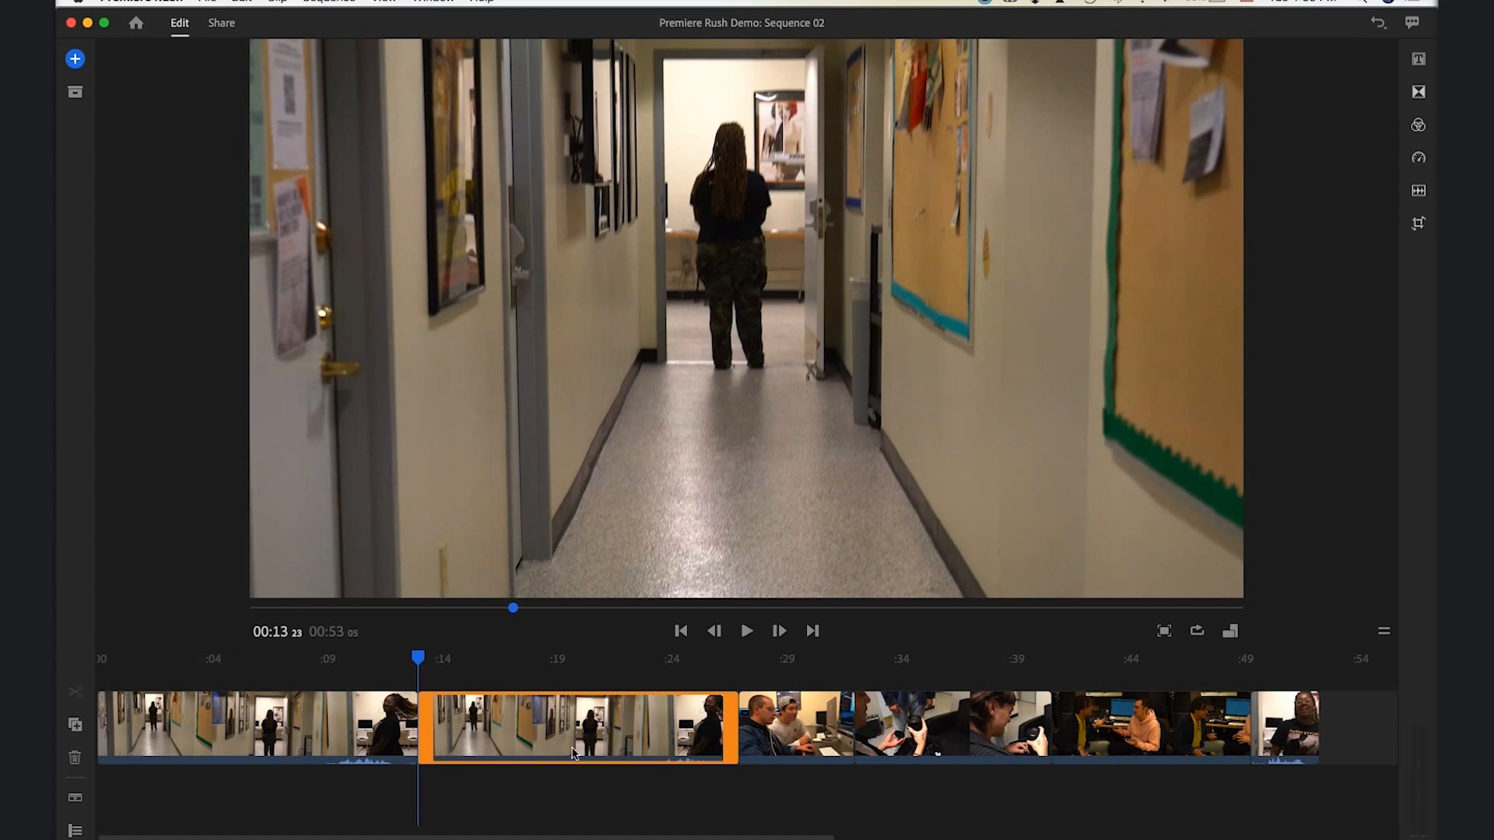
{"action": "left_click", "coordinate": [485, 721]}
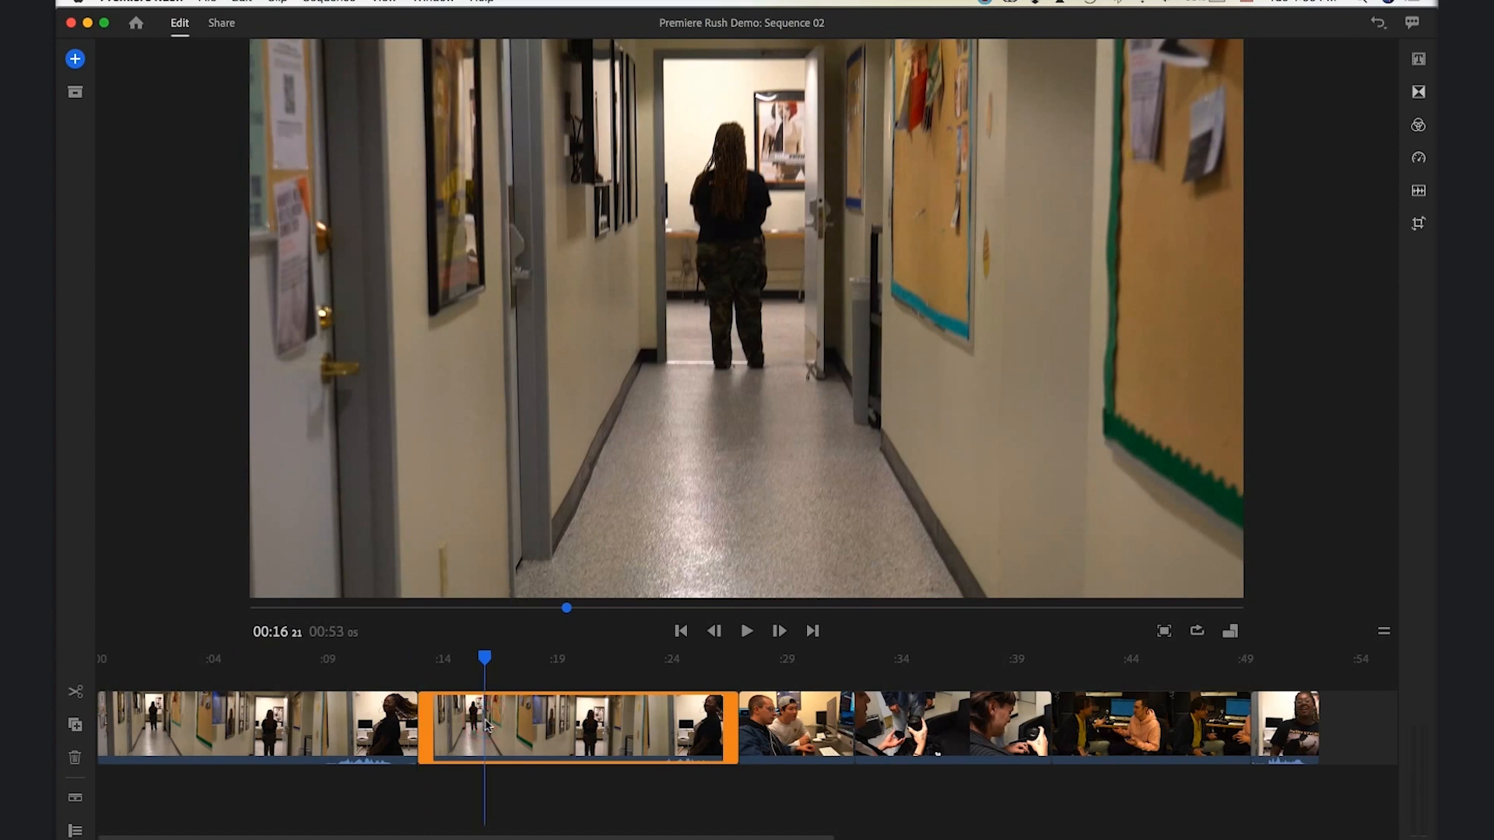
{"action": "key", "text": "Delete"}
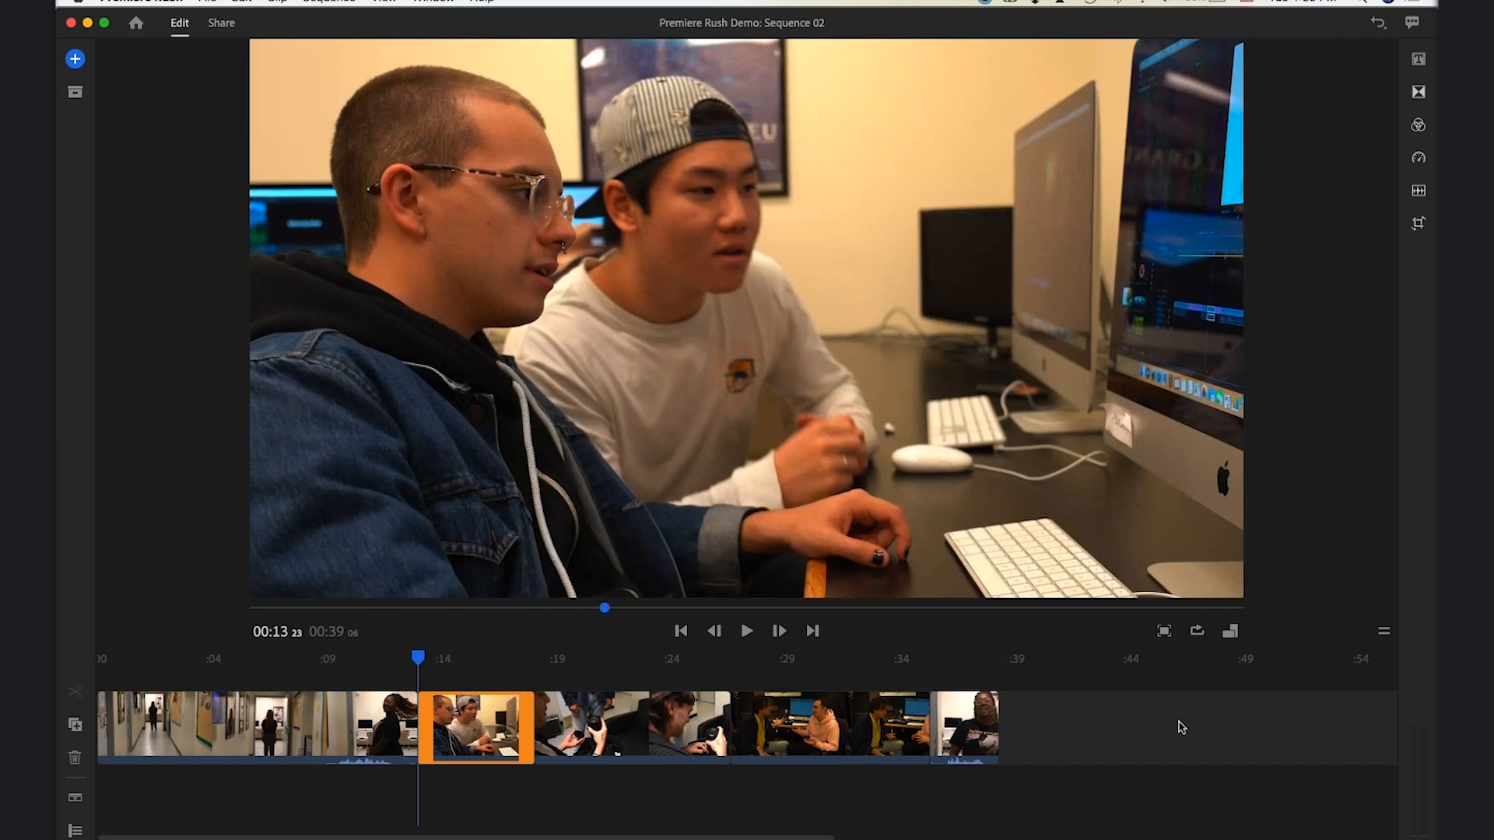
- Split the opening hallway clip at 00:09:19, just as the woman begins turning around
{"action": "left_click", "coordinate": [303, 732]}
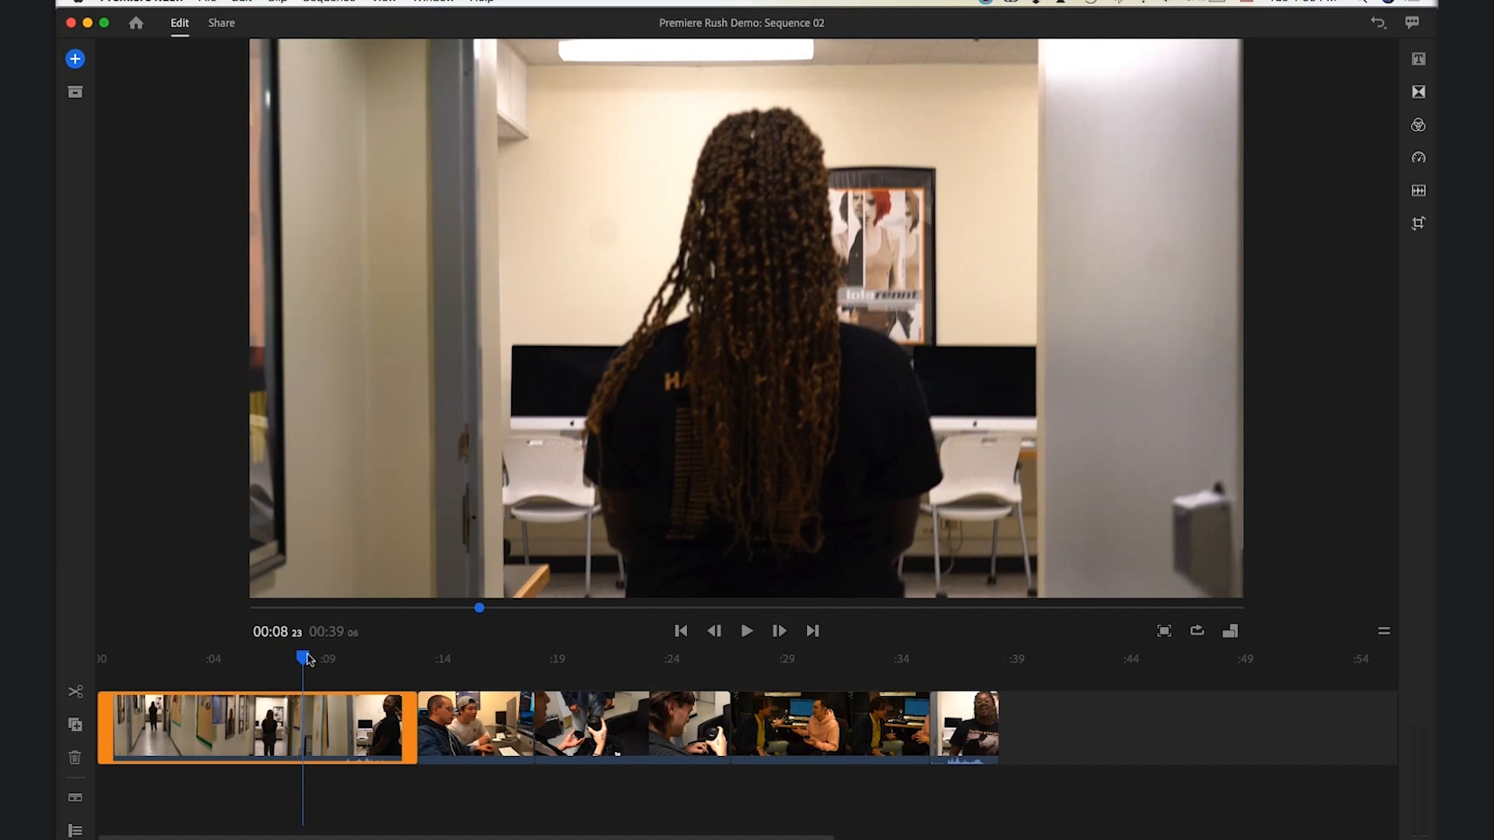
{"action": "left_click", "coordinate": [322, 705]}
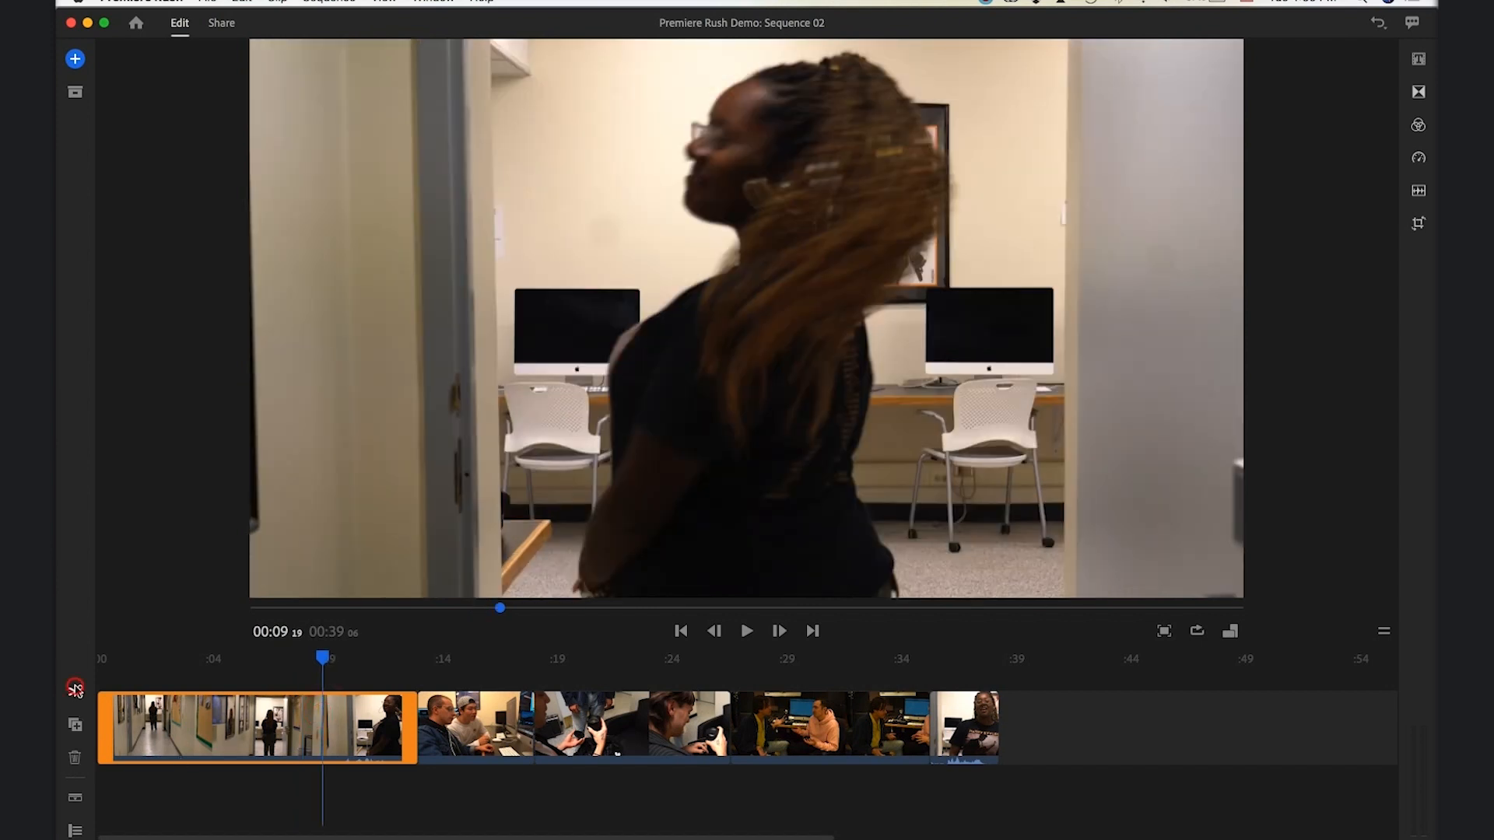
{"action": "left_click", "coordinate": [74, 691]}
- Delete the part of the hallway clip before the cut, and undo the delete and the split
{"action": "left_click", "coordinate": [270, 726]}
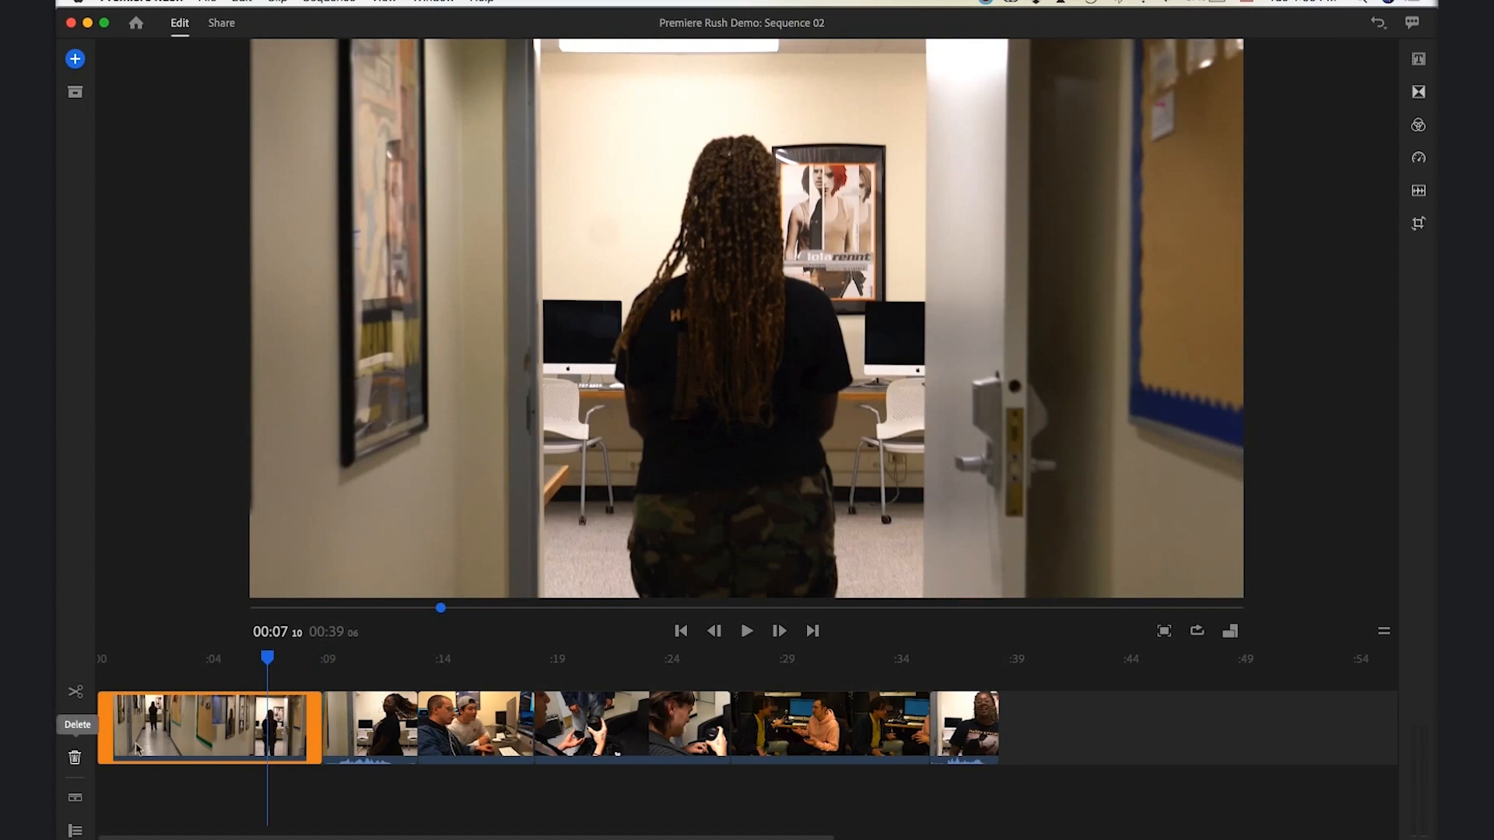
{"action": "left_click", "coordinate": [74, 758]}
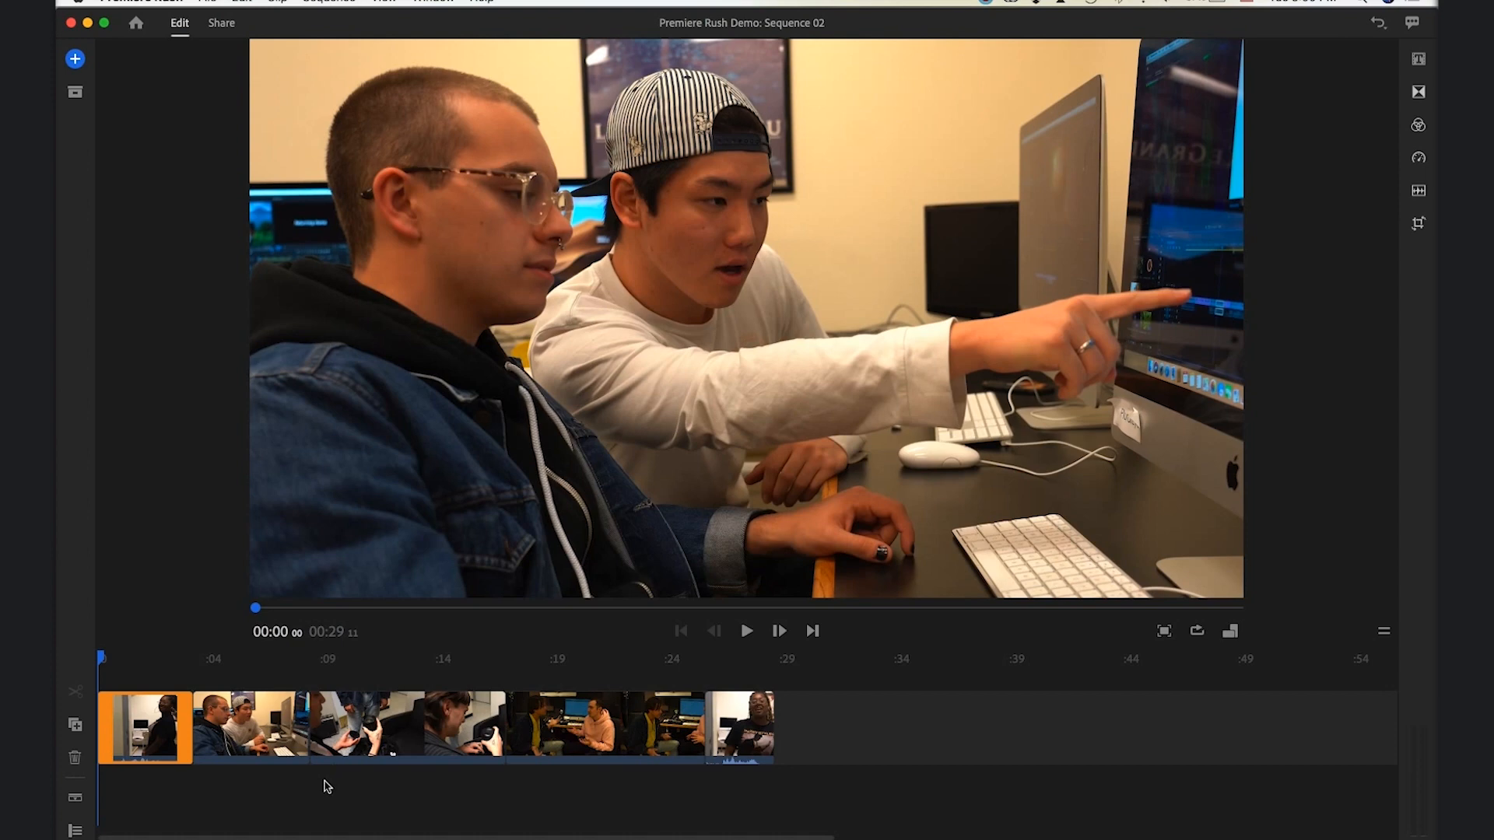
{"action": "key", "text": "super+z"}
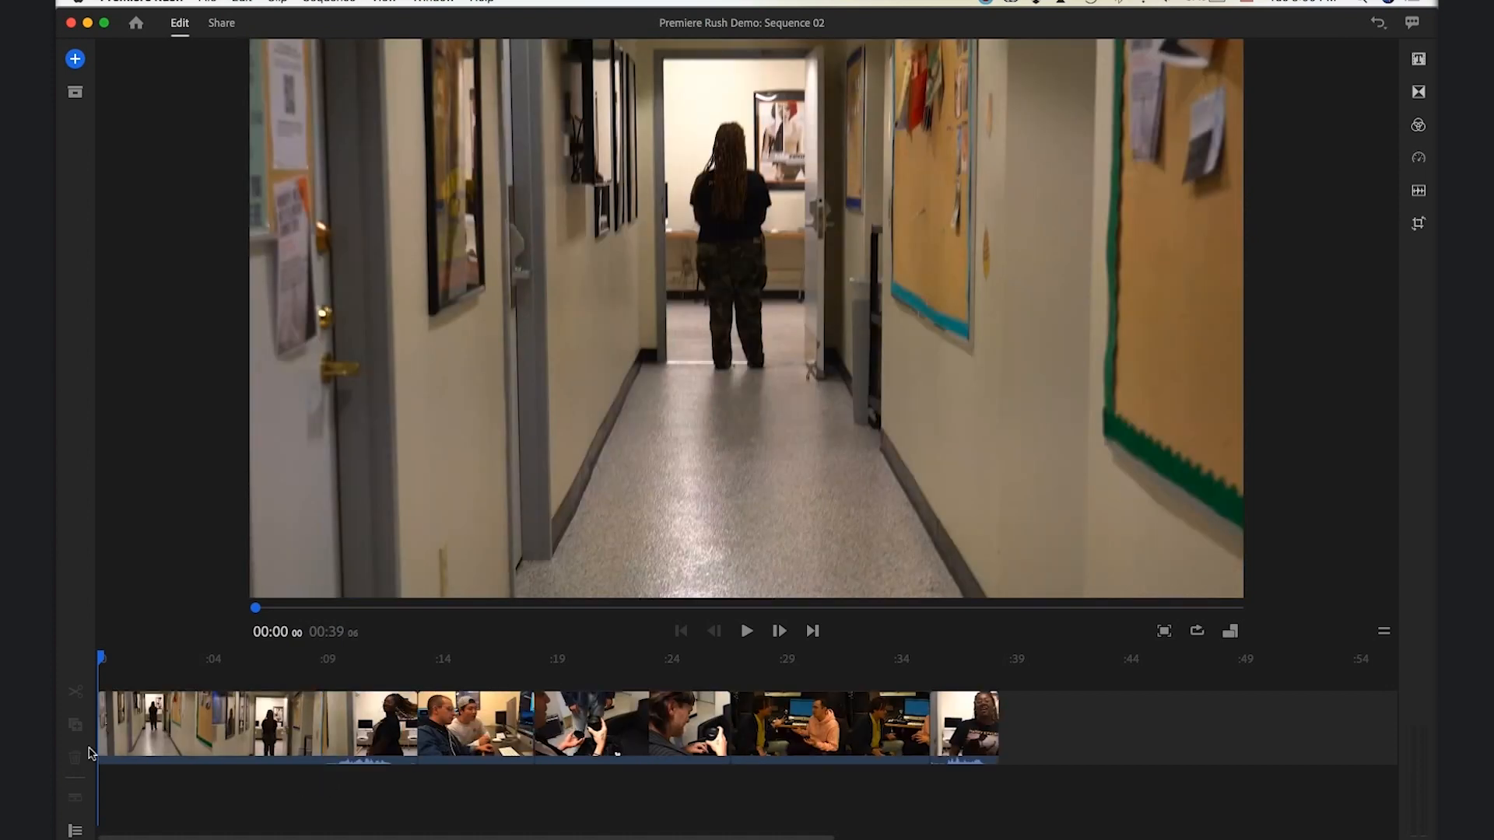
- Expand the audio of the timeline clips and scrub past the first clip's waveform to the last clip at 00:38:19
{"action": "left_click", "coordinate": [159, 724]}
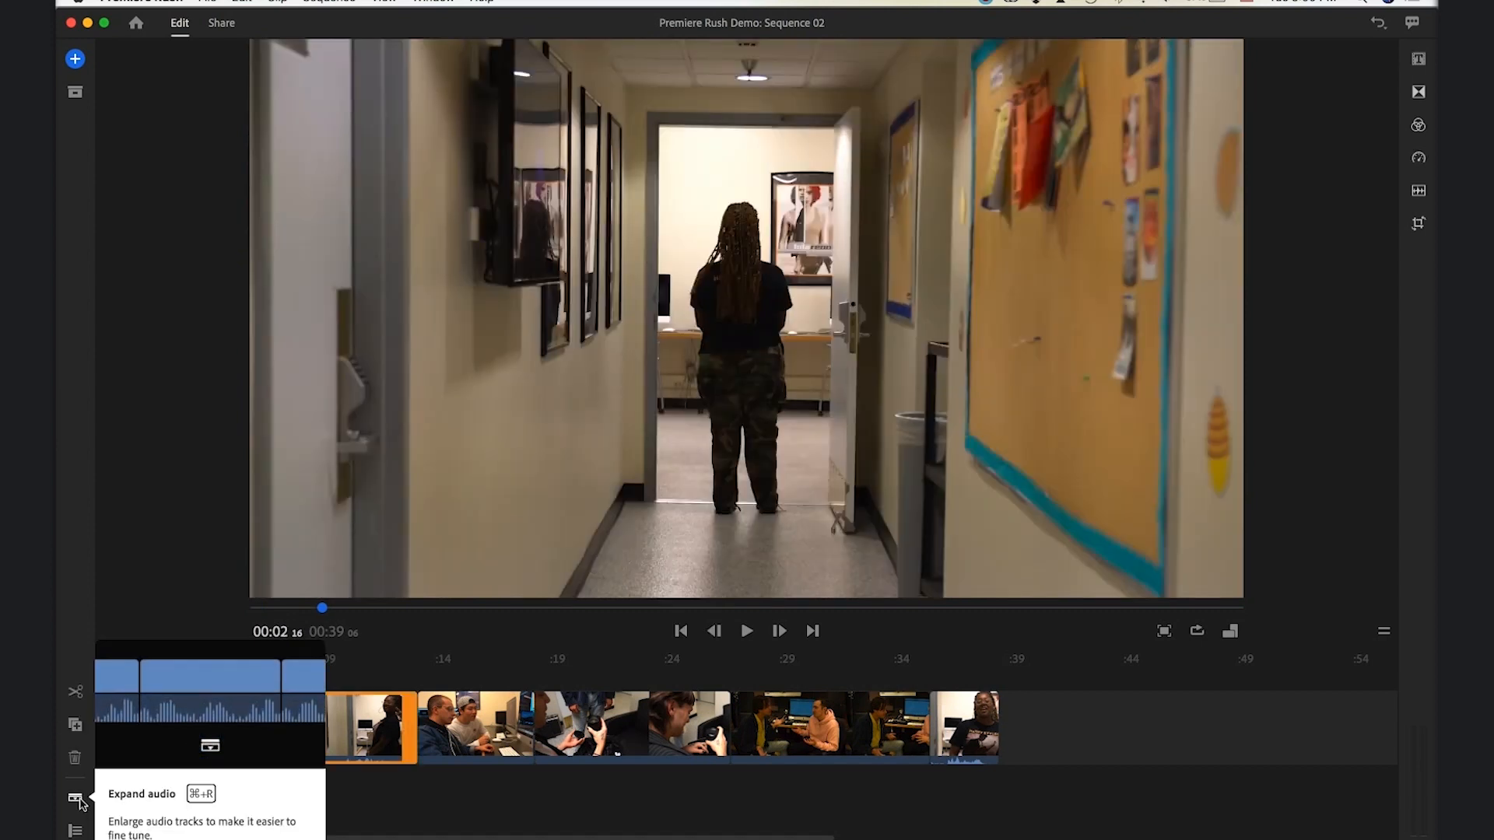
{"action": "left_click", "coordinate": [76, 798]}
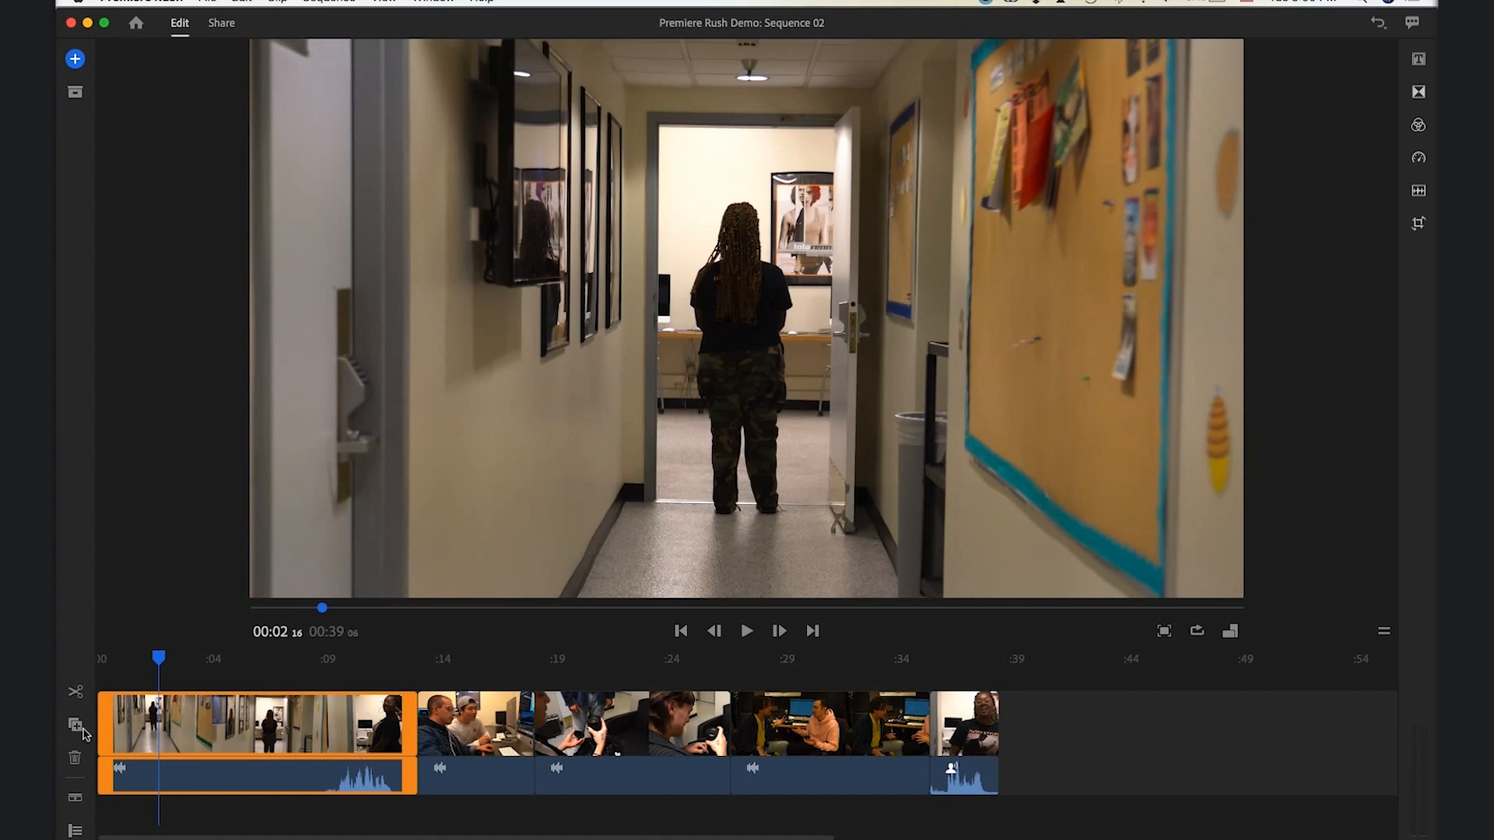
{"action": "left_click_drag", "start_coordinate": [157, 655], "coordinate": [328, 661]}
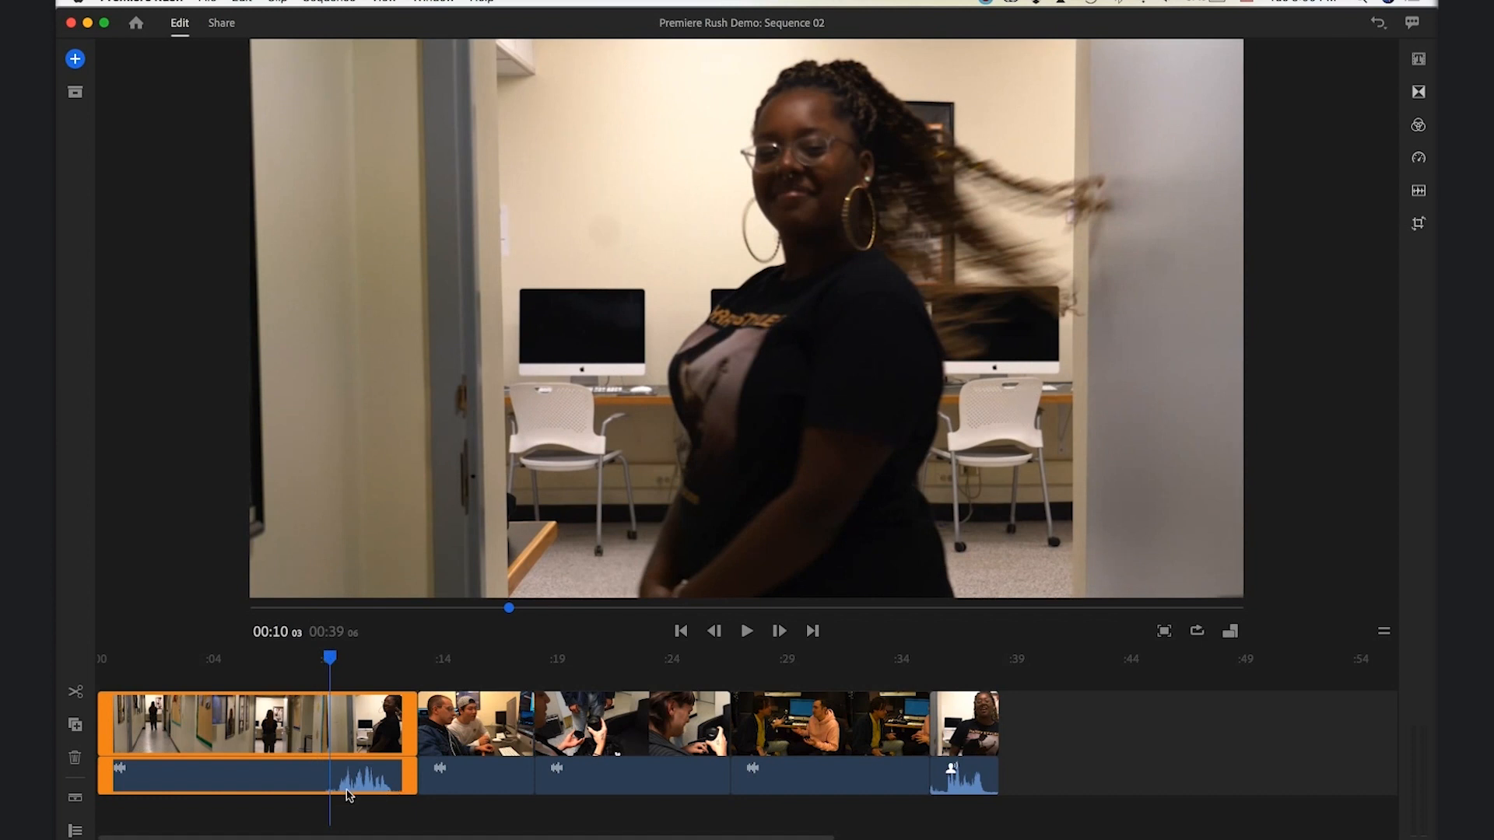
{"action": "left_click", "coordinate": [471, 660]}
{"action": "left_click_drag", "start_coordinate": [470, 664], "coordinate": [989, 661]}
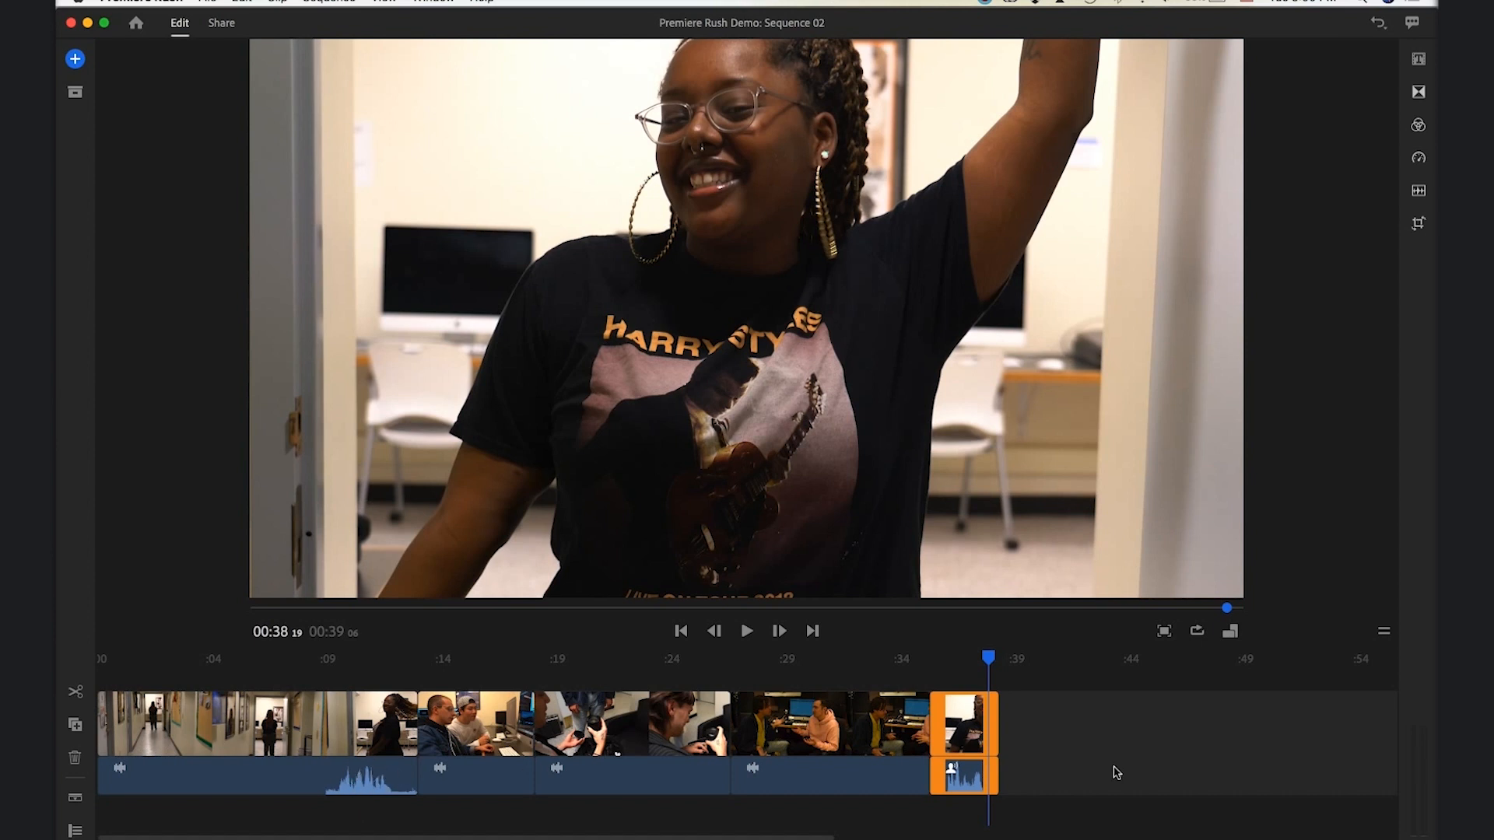
- Show the track controls, and lock and unlock the main video track
{"action": "left_click", "coordinate": [75, 831]}
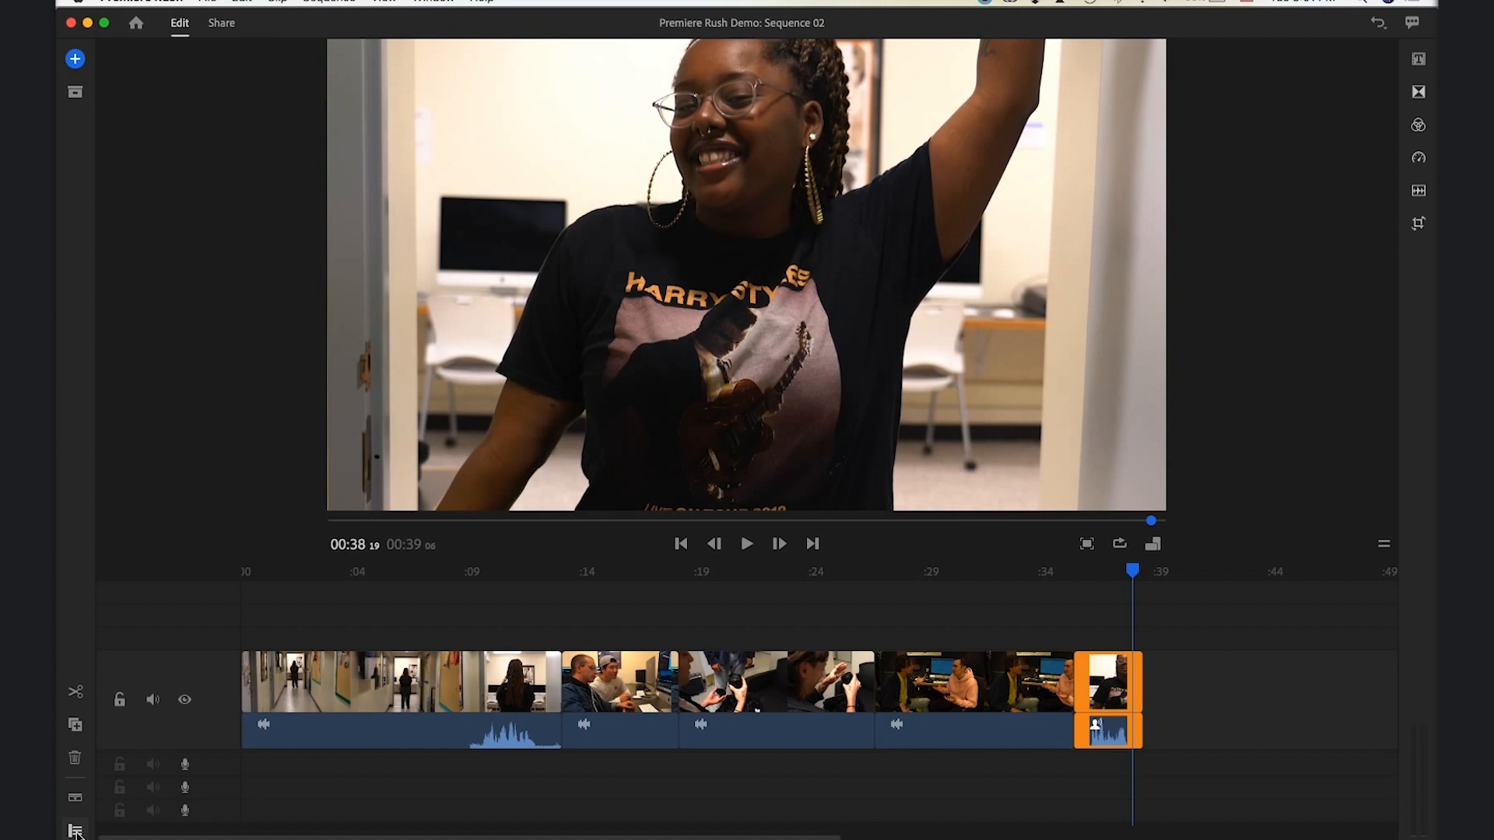
{"action": "left_click", "coordinate": [120, 702]}
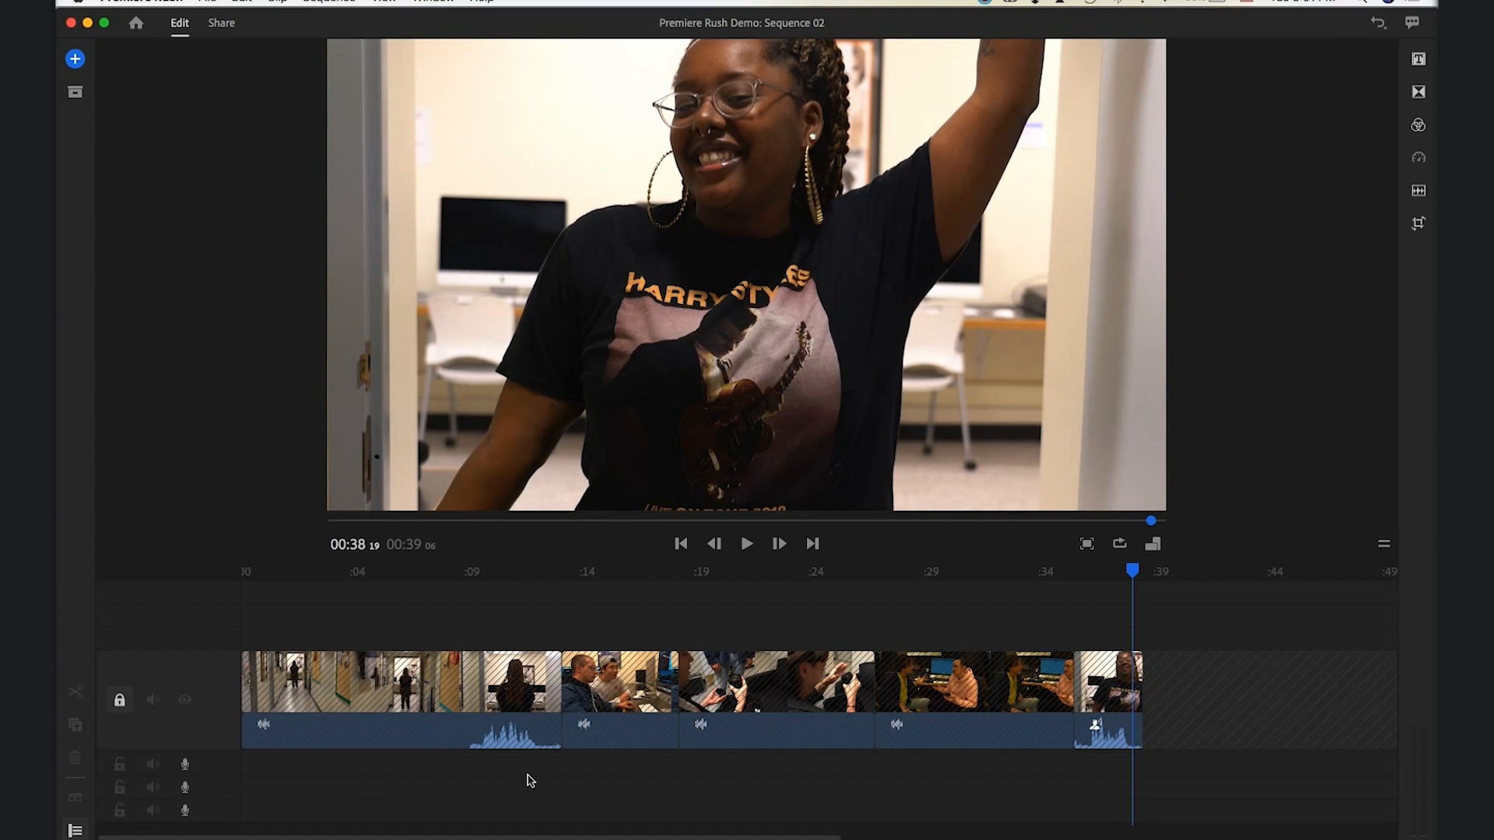
{"action": "left_click", "coordinate": [120, 703]}
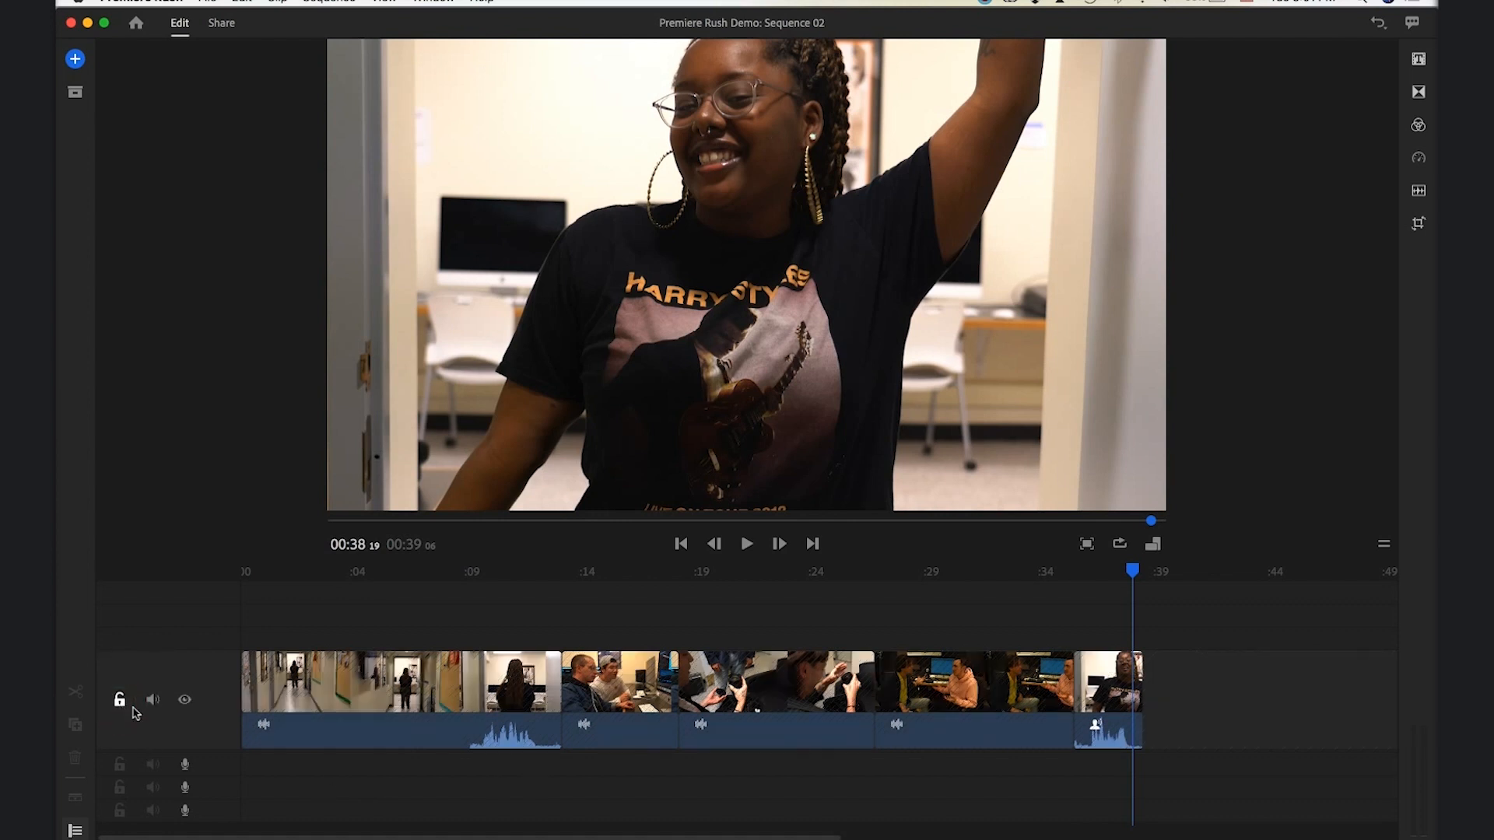
- Mute and unmute the main video track, and toggle its visibility off and on
{"action": "left_click", "coordinate": [152, 703]}
{"action": "left_click", "coordinate": [152, 703]}
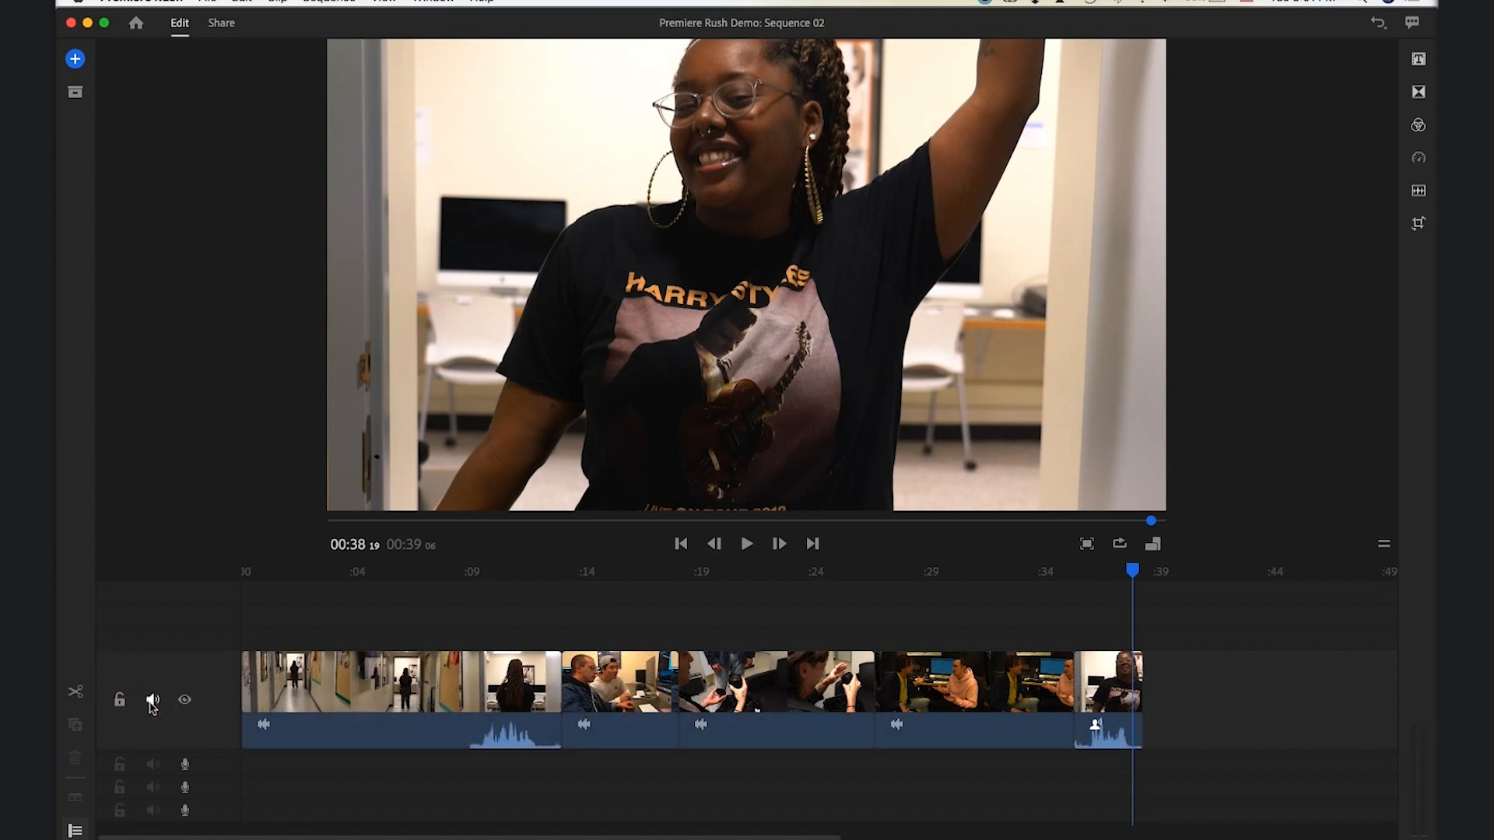
{"action": "left_click", "coordinate": [188, 702]}
{"action": "left_click", "coordinate": [187, 701]}
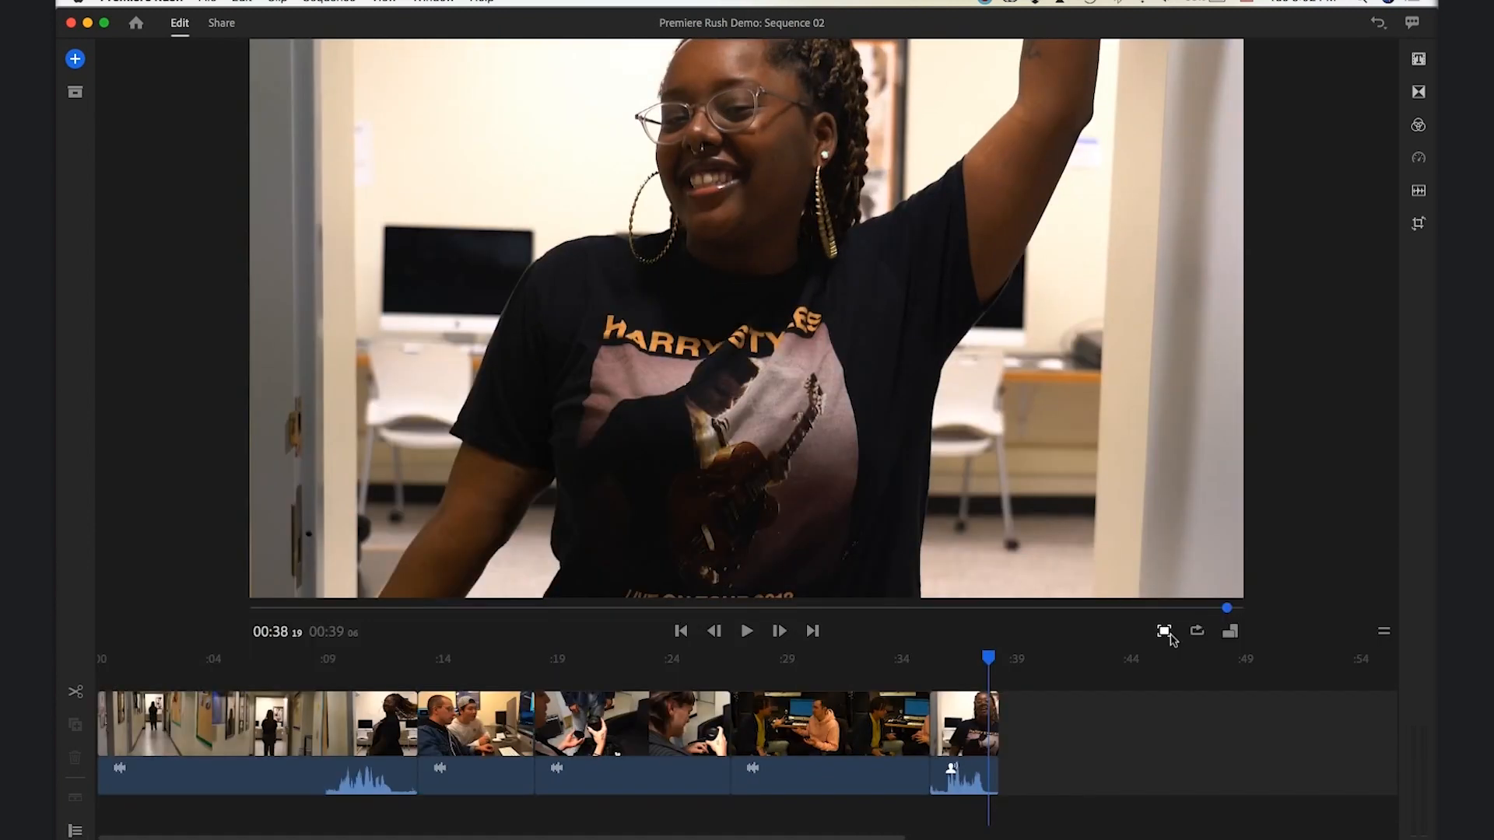
- Enlarge the video preview to fill the window and return to the editing view
{"action": "left_click", "coordinate": [1165, 632]}
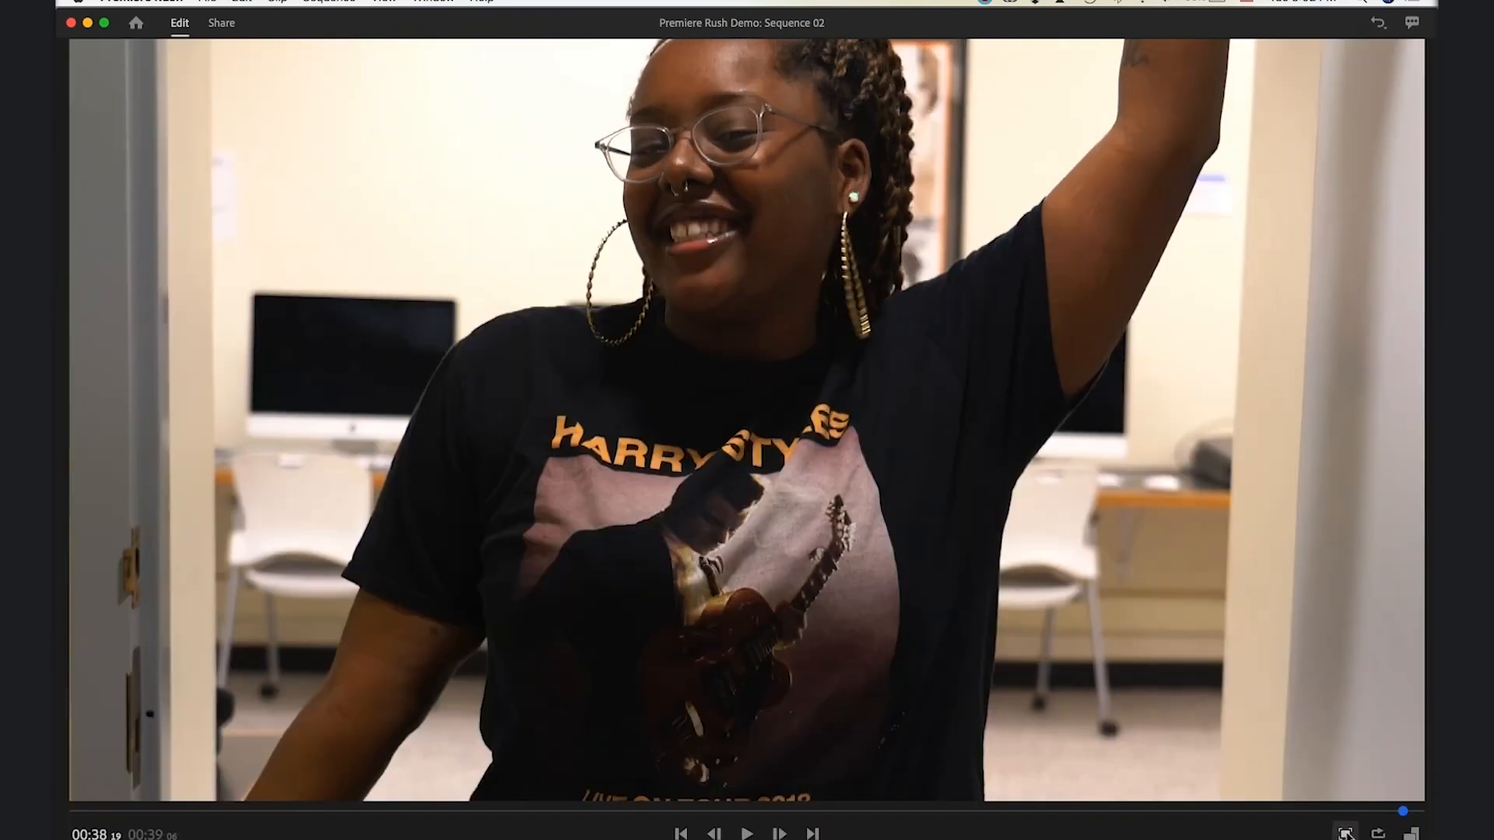
{"action": "left_click", "coordinate": [1345, 833]}
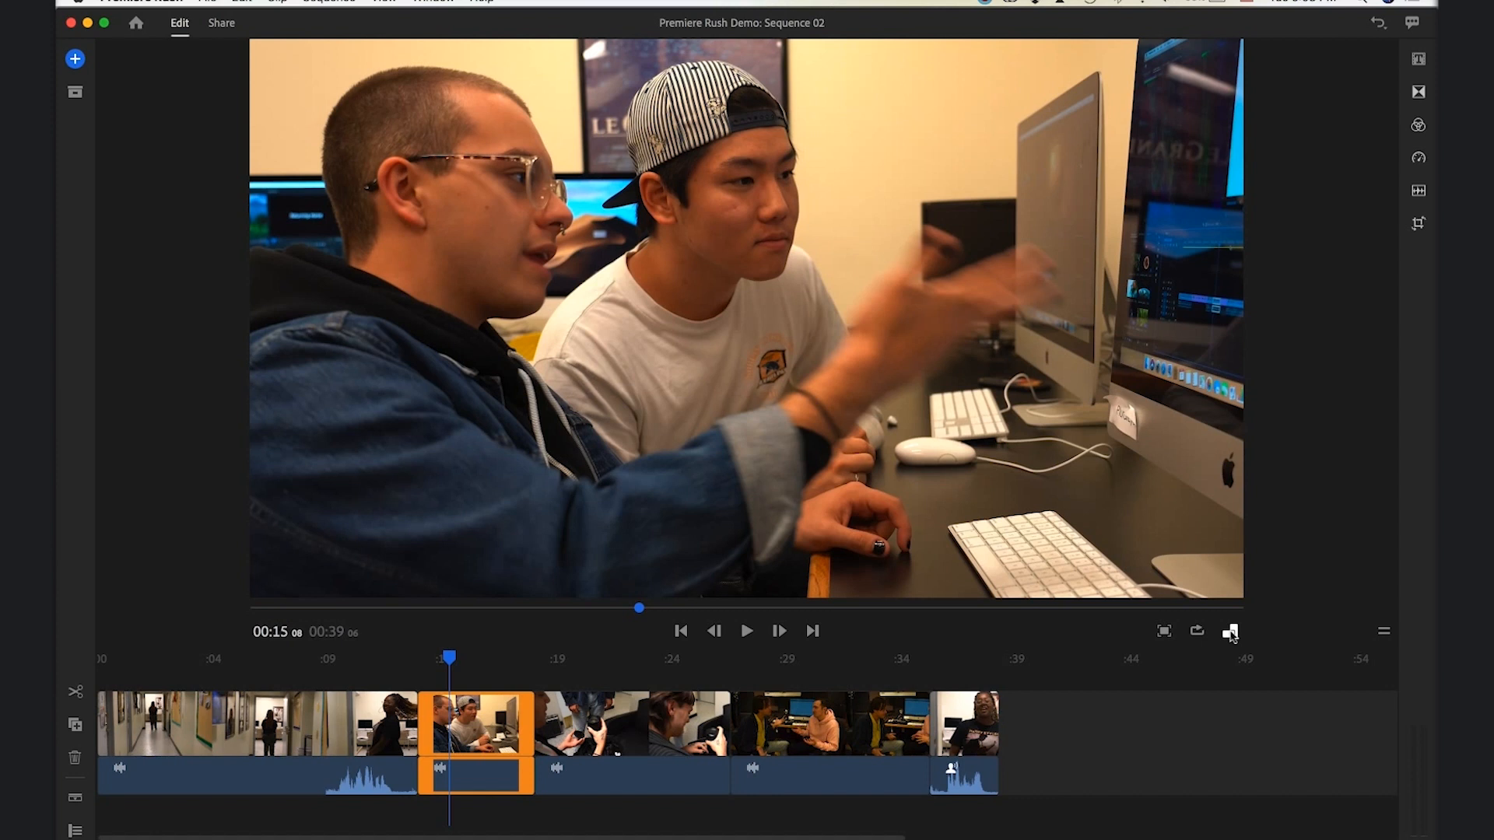
- Try the sequence in Portrait and Square orientation, and scrub through the clips to check the framing
{"action": "left_click", "coordinate": [1230, 633]}
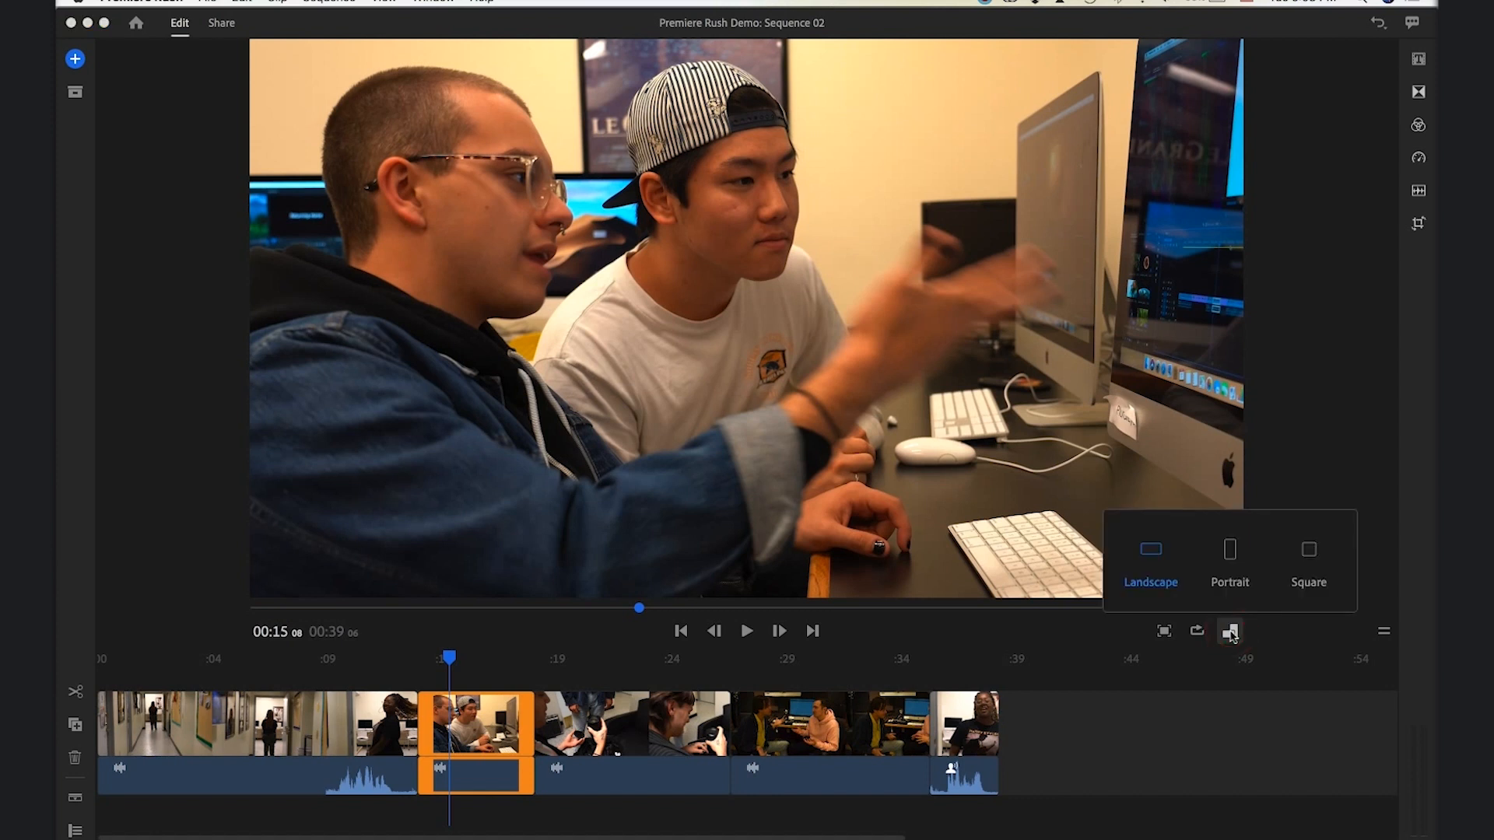
{"action": "left_click", "coordinate": [1223, 564]}
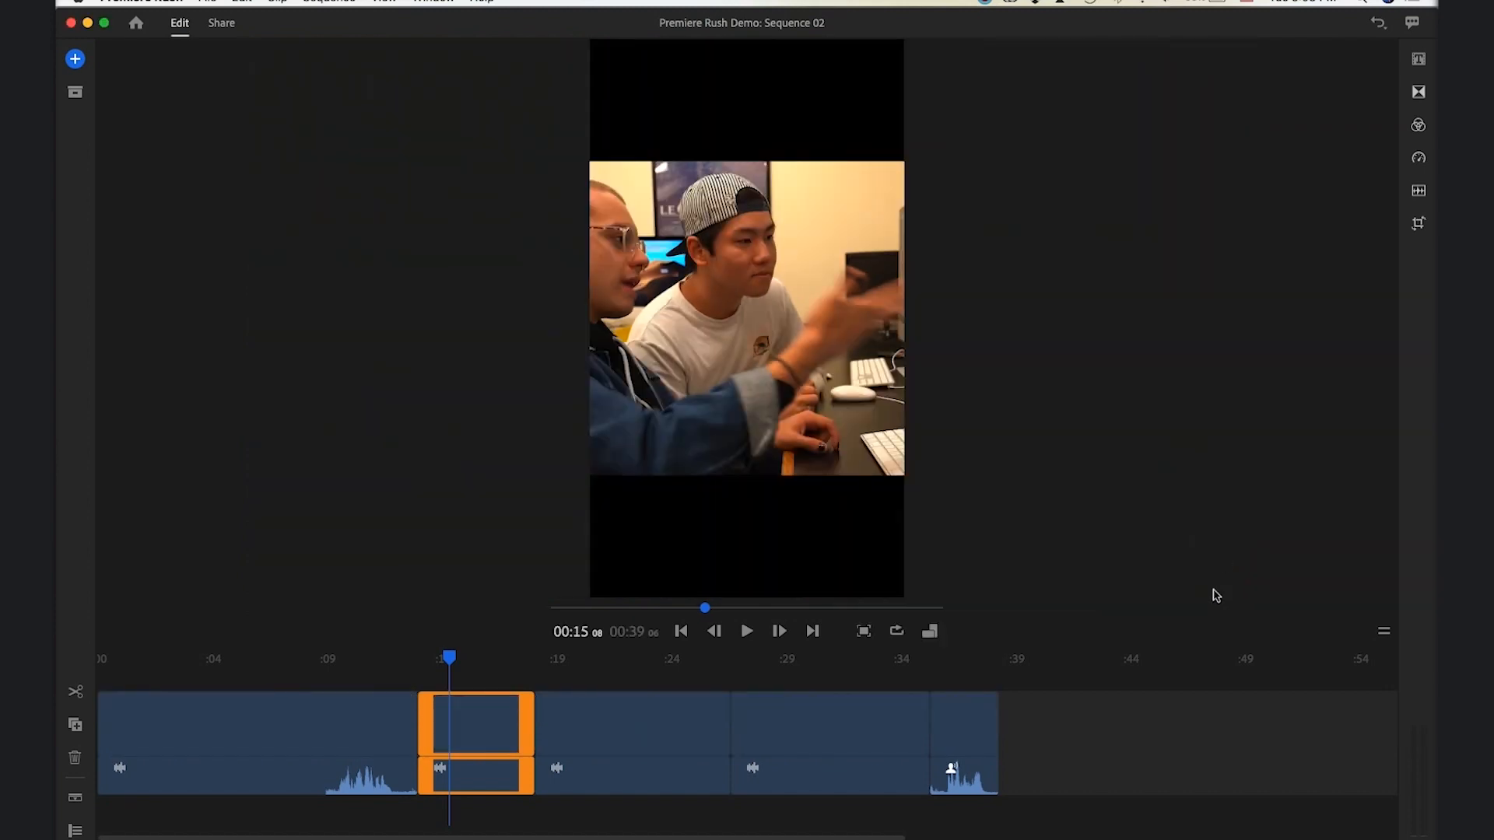
{"action": "left_click", "coordinate": [929, 633]}
{"action": "left_click", "coordinate": [1018, 561]}
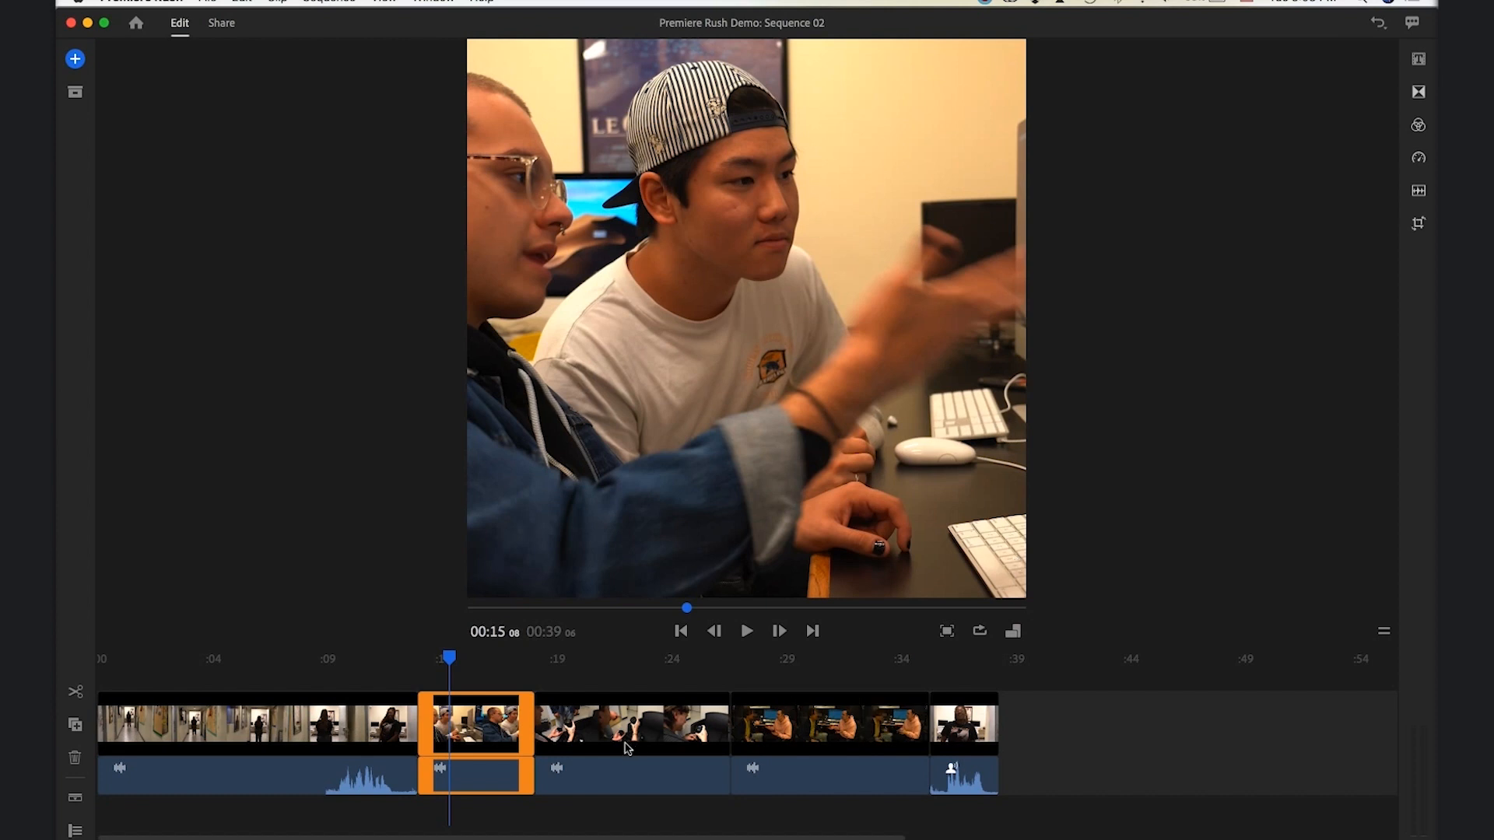
{"action": "left_click_drag", "start_coordinate": [449, 658], "coordinate": [492, 691]}
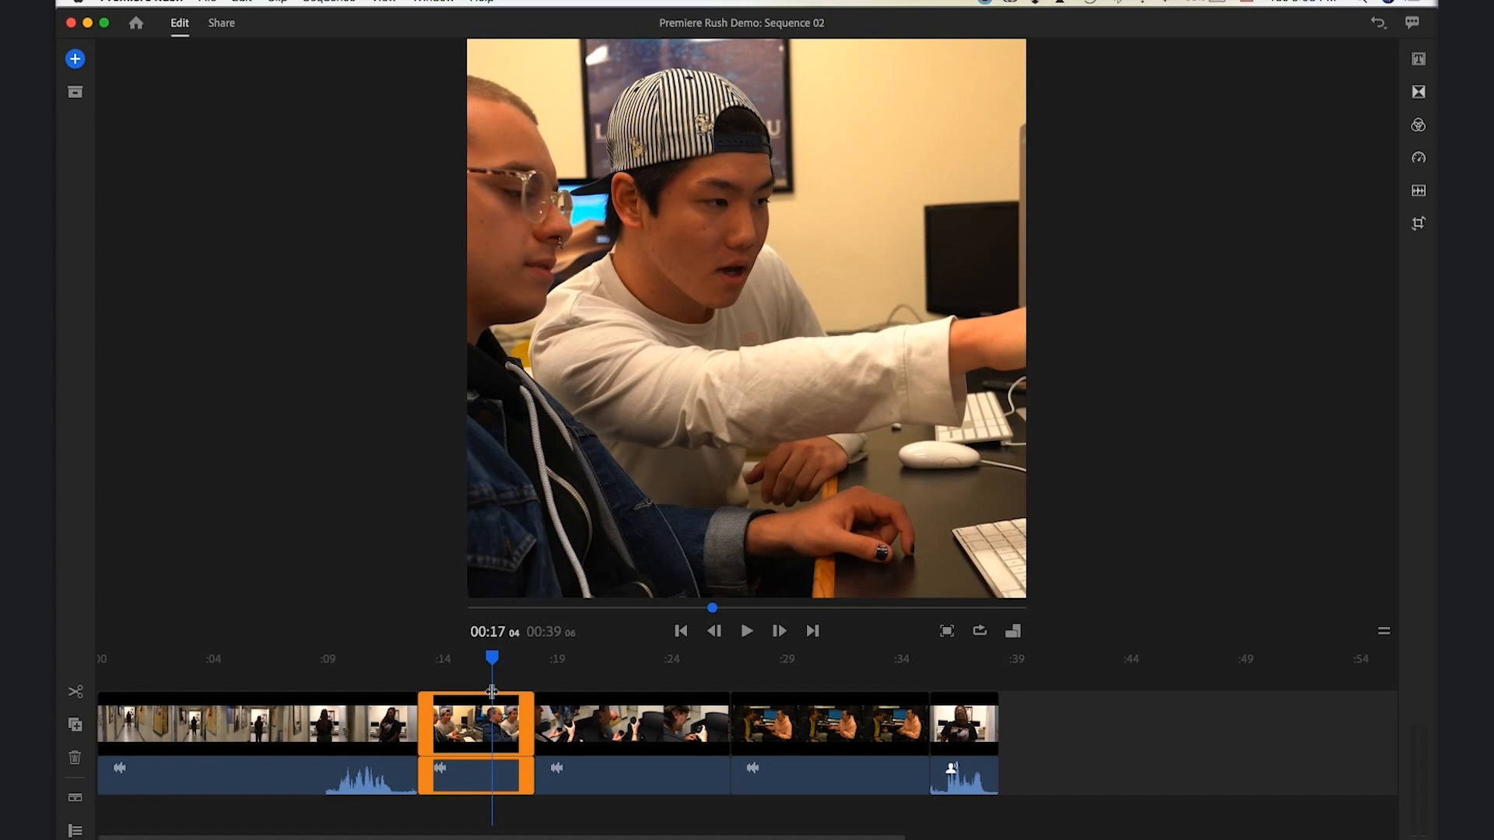
{"action": "left_click_drag", "start_coordinate": [492, 691], "coordinate": [222, 671]}
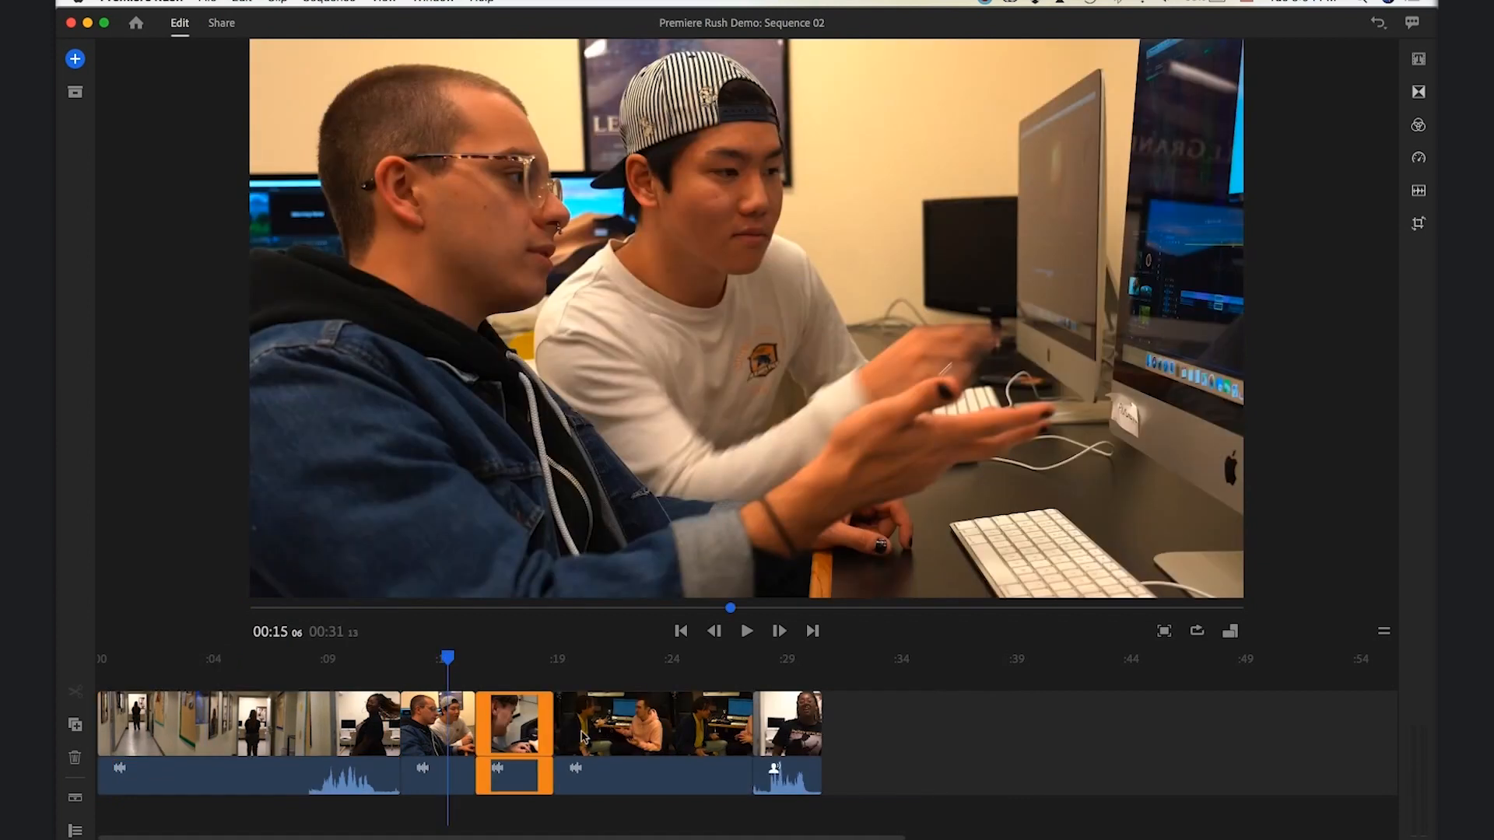
- Set up a local export with the file name "Premiere Rush Demo" and the Documents folder as its destination
{"action": "left_click", "coordinate": [222, 23]}
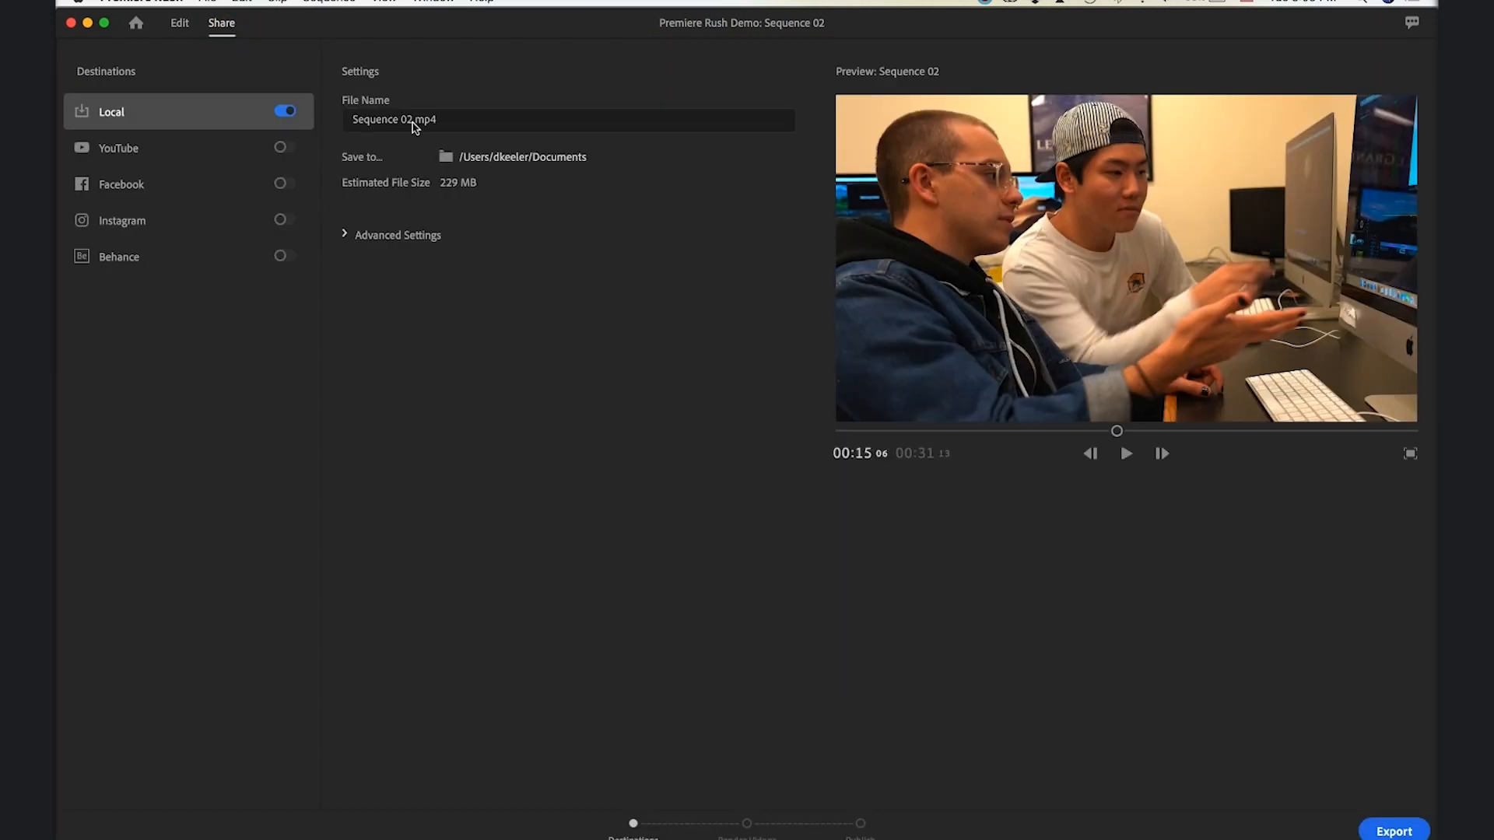
{"action": "left_click", "coordinate": [387, 122]}
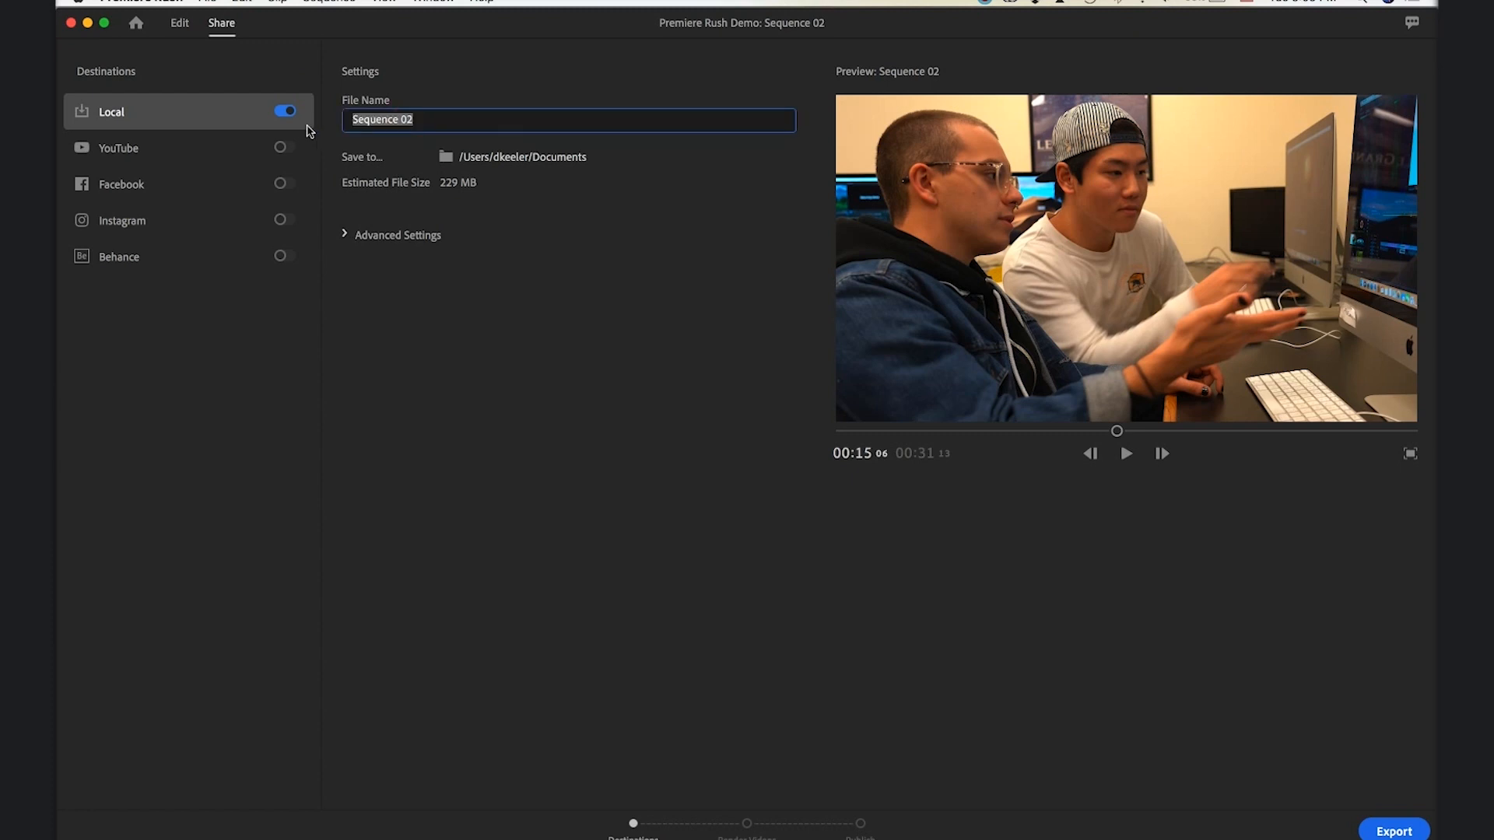
{"action": "type", "text": "Premiere Rush Demo"}
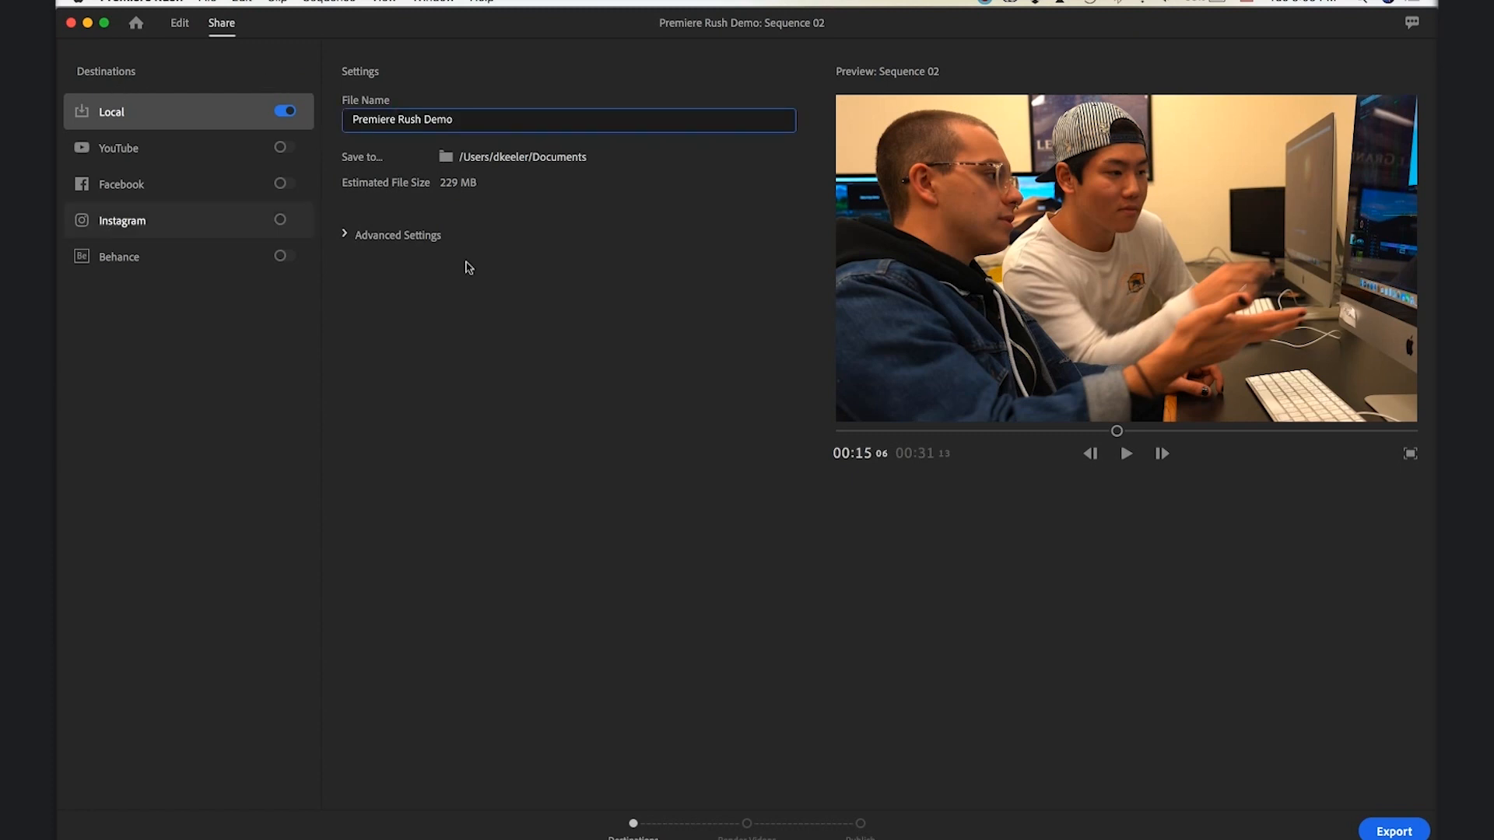
{"action": "left_click", "coordinate": [435, 163]}
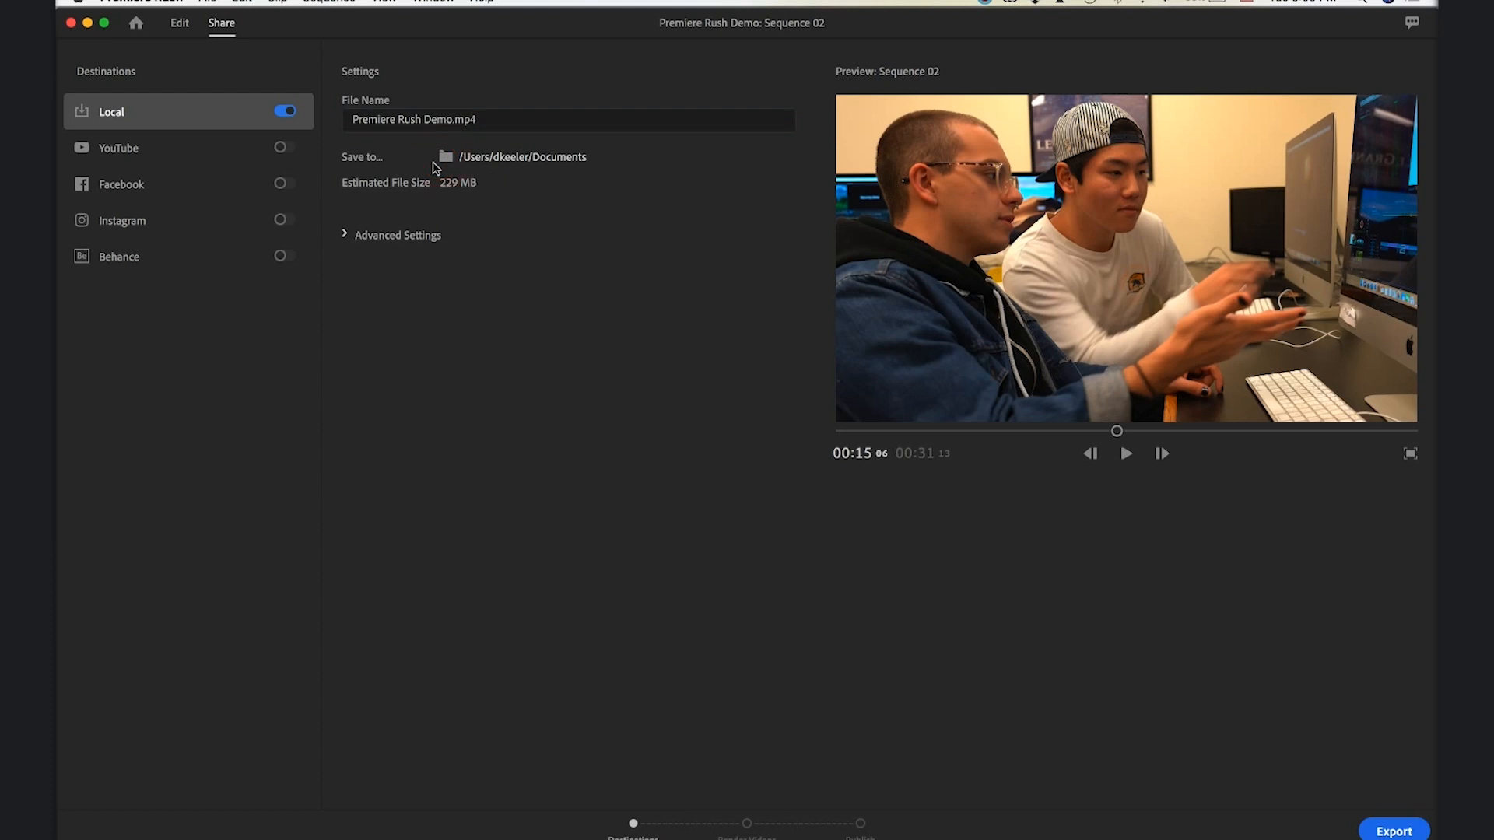
{"action": "left_click", "coordinate": [445, 160]}
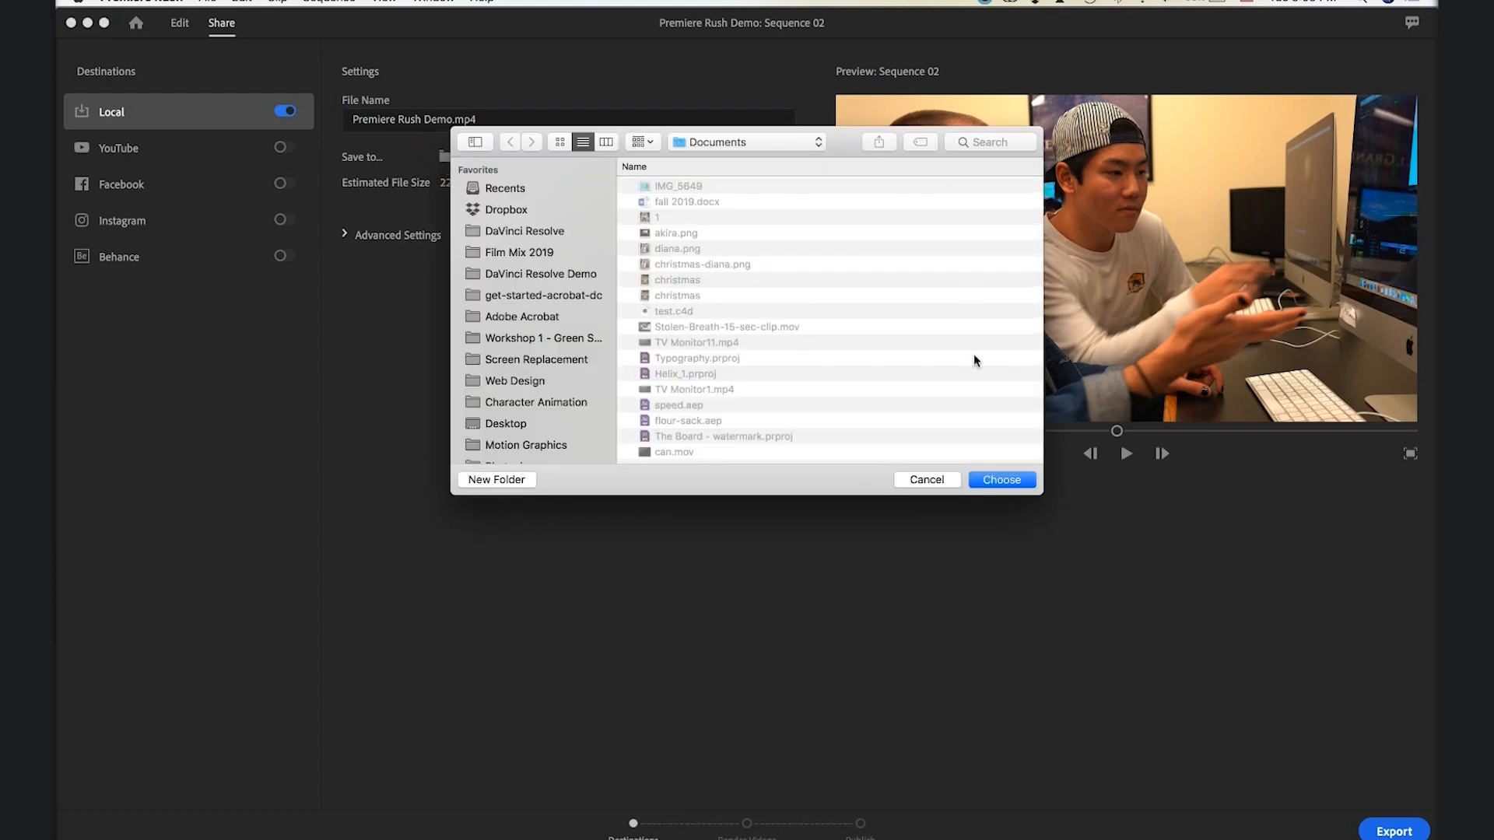
{"action": "left_click", "coordinate": [1015, 484]}
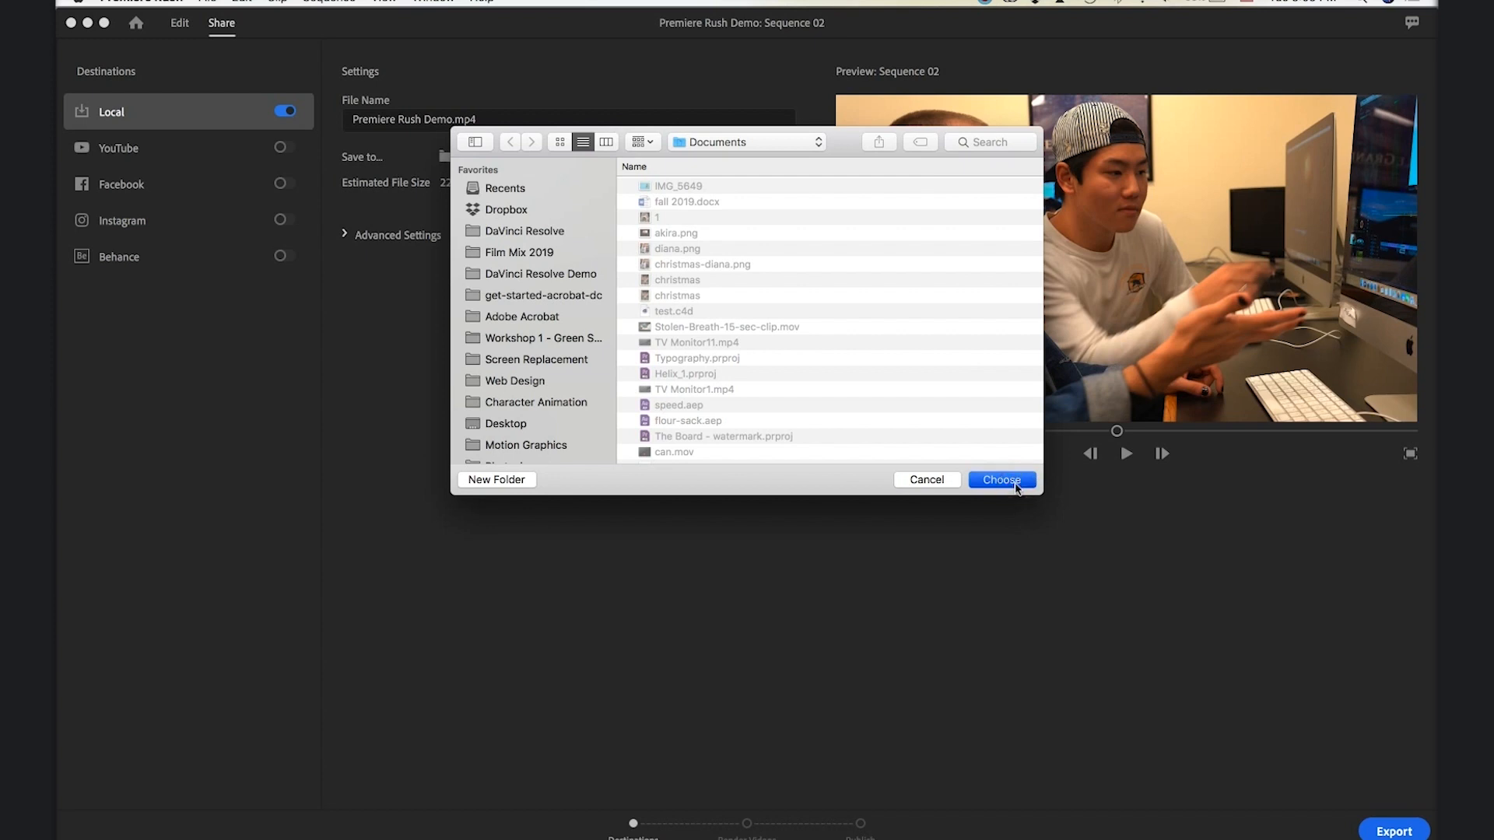
- Expand the advanced export settings and export the video locally
{"action": "left_click", "coordinate": [347, 235]}
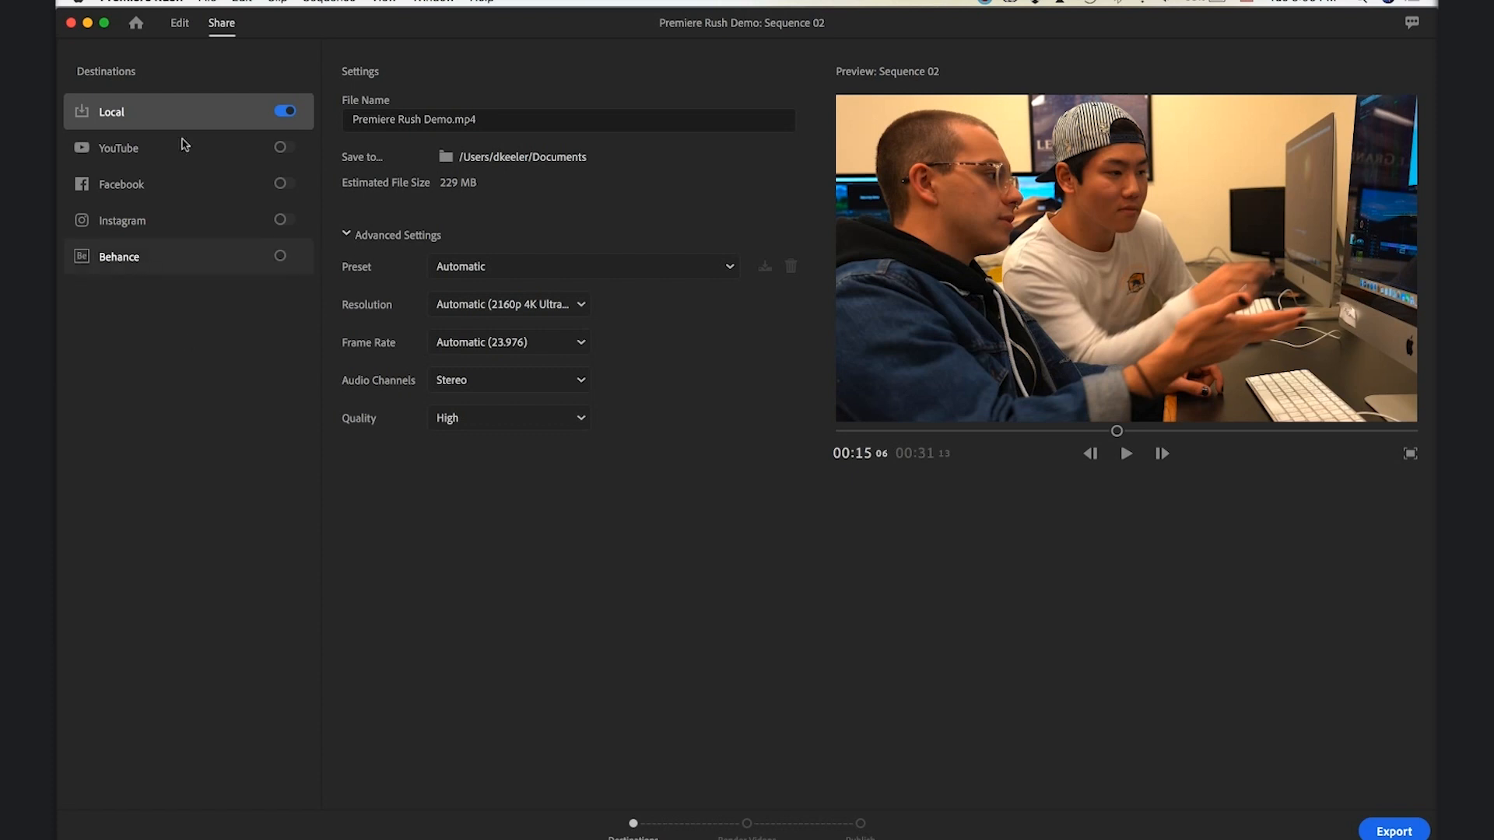
{"action": "left_click", "coordinate": [287, 148]}
{"action": "left_click", "coordinate": [1399, 832]}
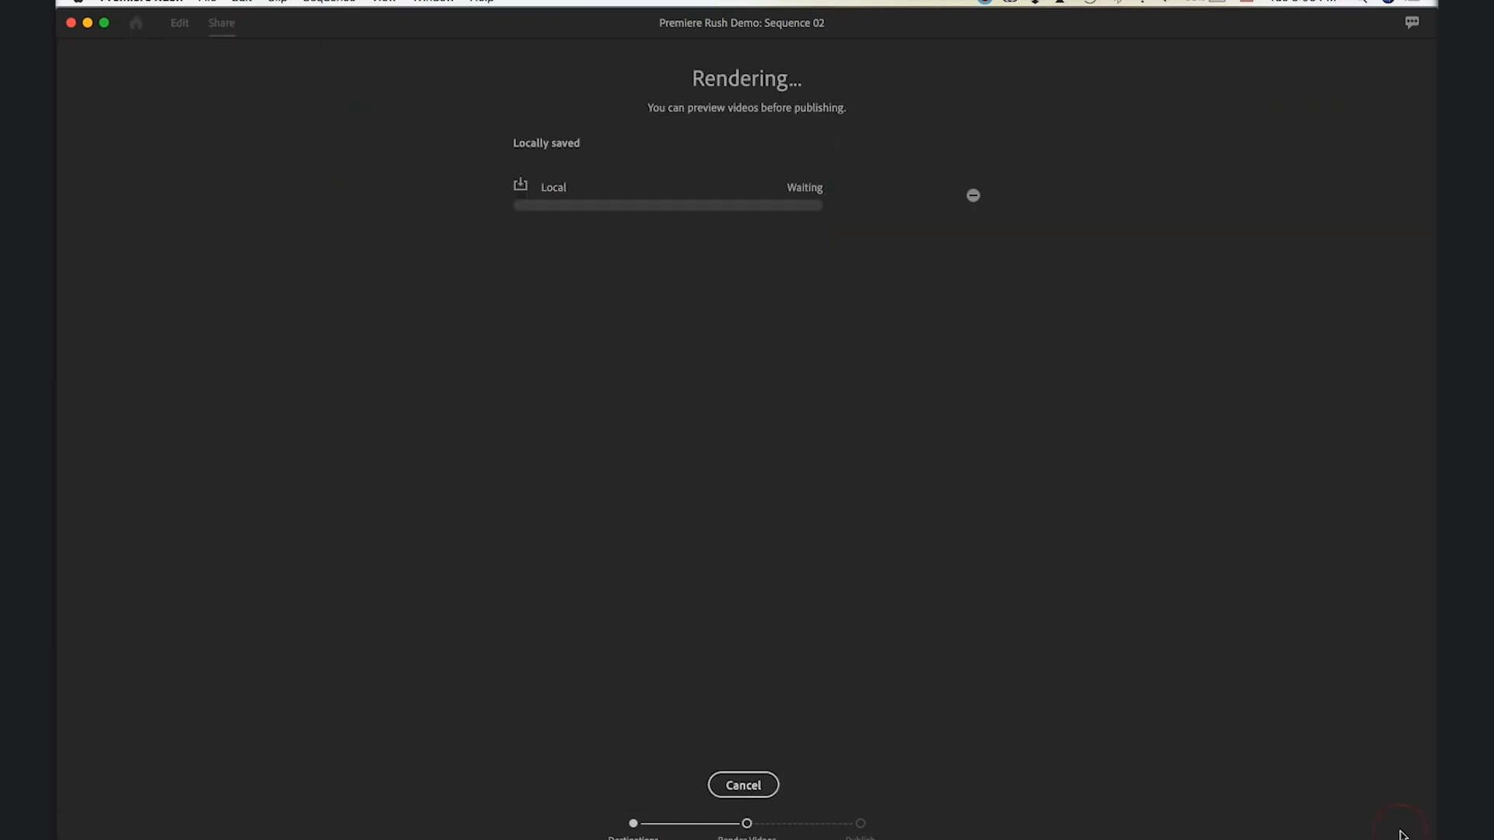